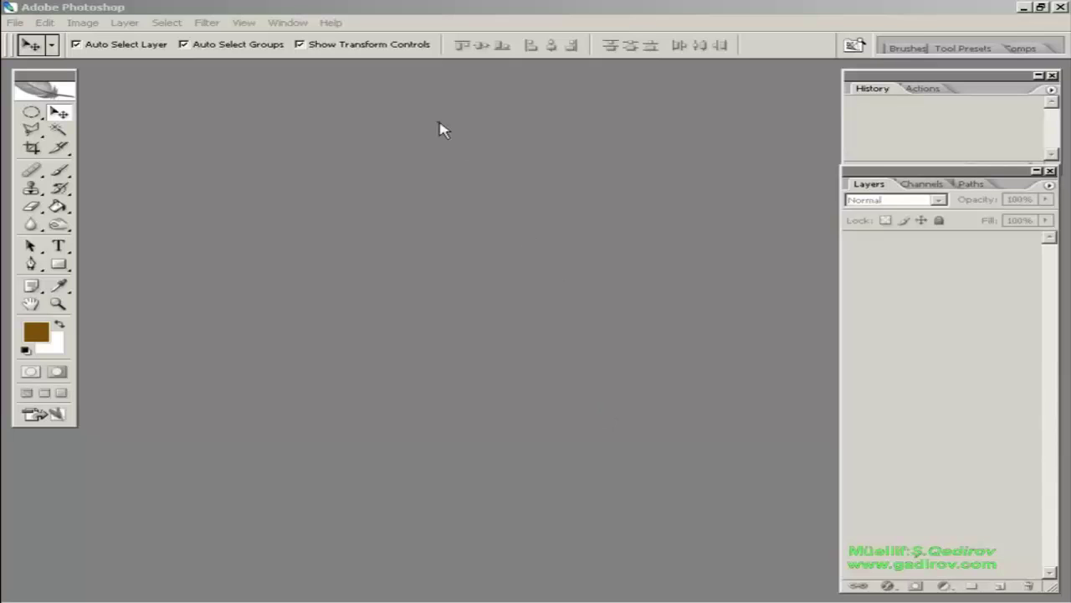
Open the portrait image 1280x1024 copy.jpg from the fotoshop azeri folder.
left_click(97, 8)
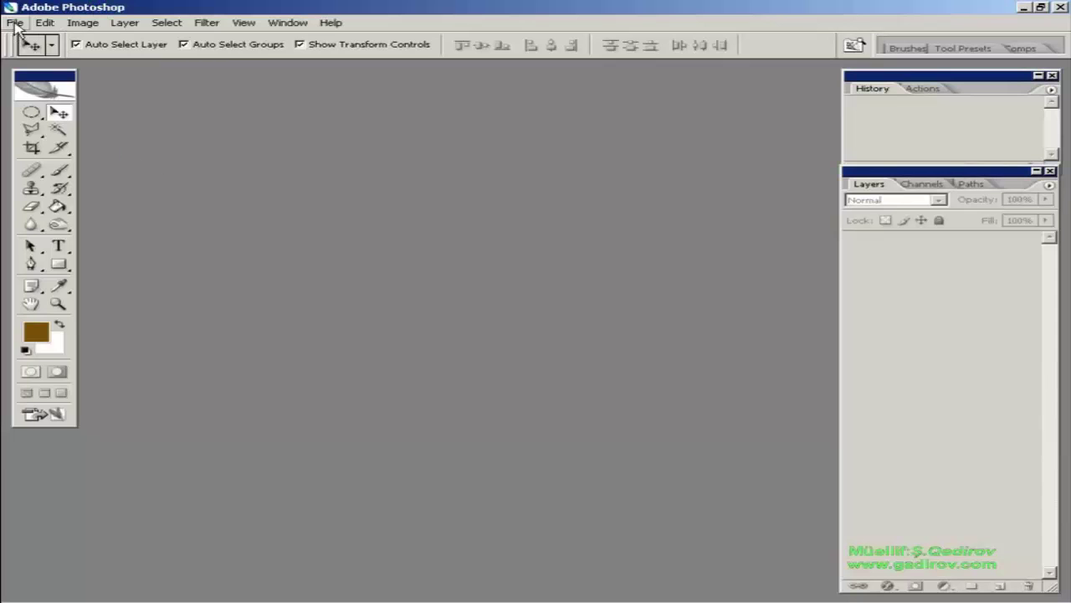
left_click(15, 22)
left_click(67, 54)
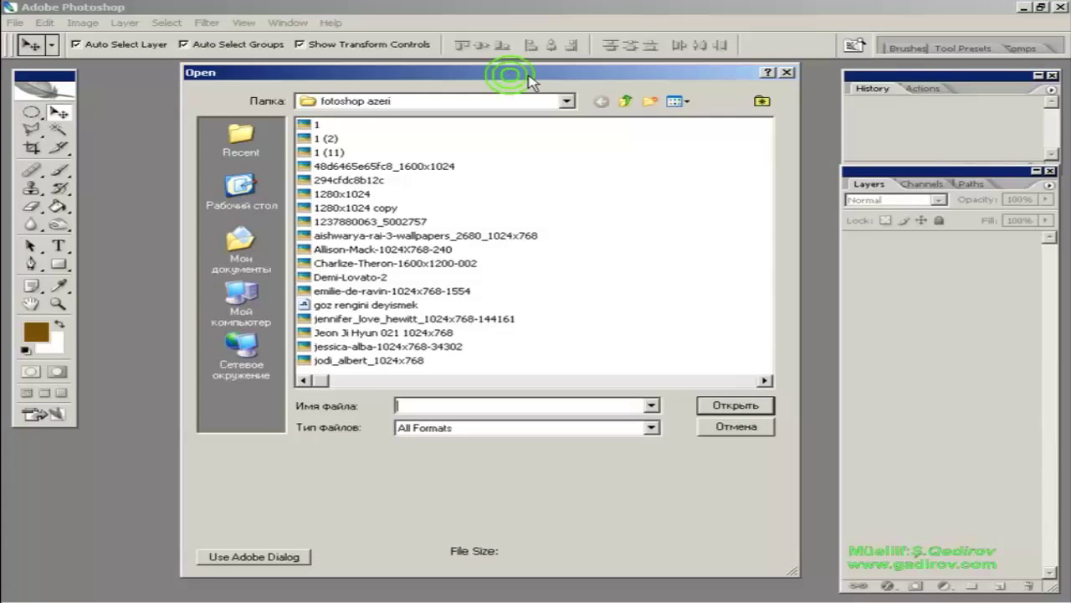
left_click_drag(512, 80, 531, 80)
left_click(408, 209)
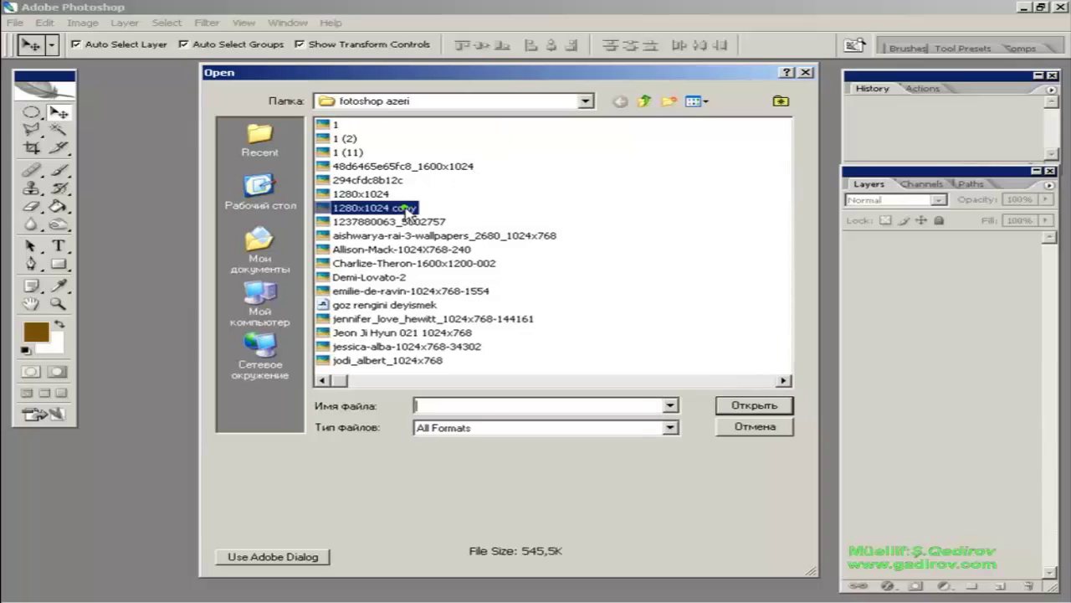
left_click(755, 405)
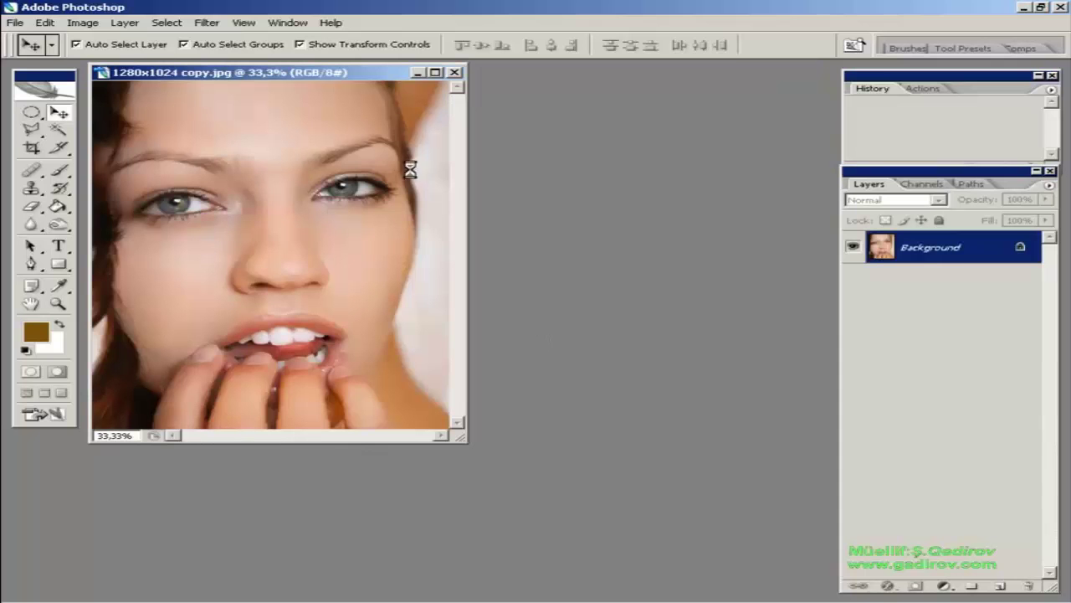
Maximize the image window and zoom in to 100% centred on the eyes.
left_click(436, 72)
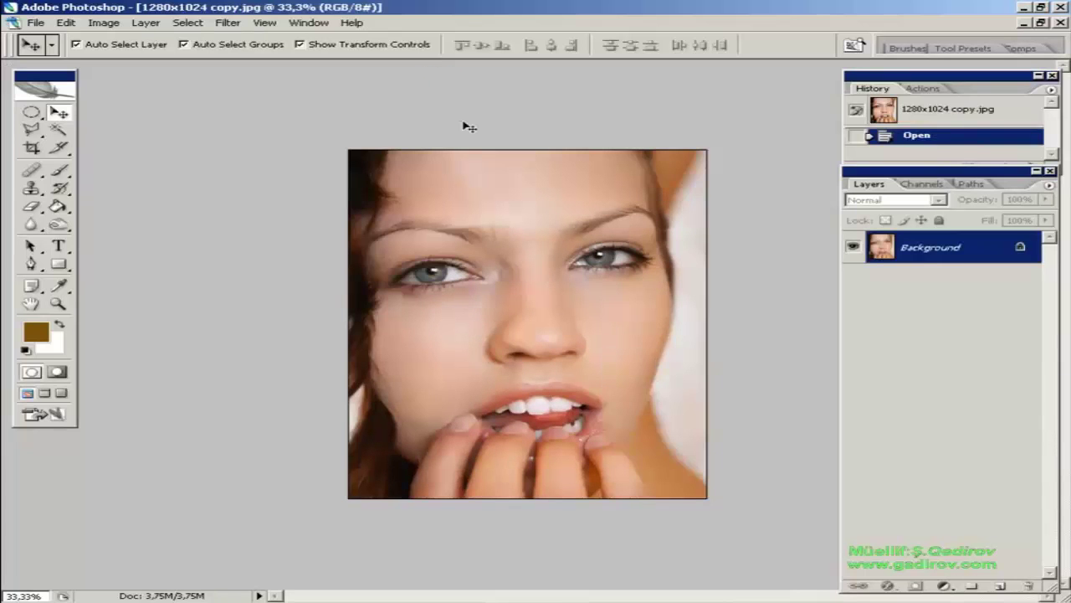
key("ctrl+plus")
key("ctrl+plus")
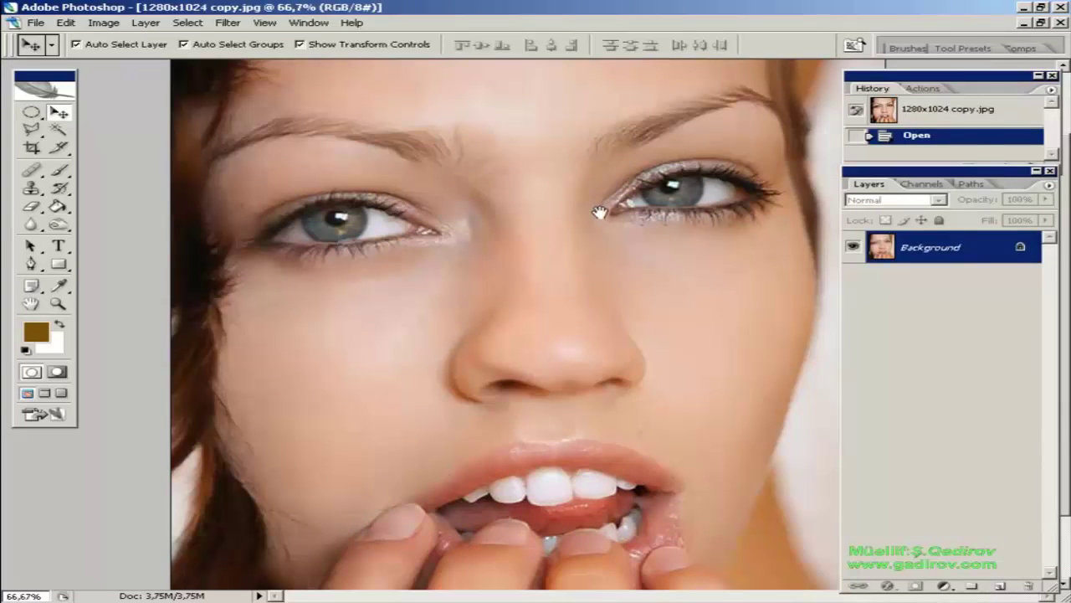
left_click_drag(600, 211, 574, 275)
key("ctrl+plus")
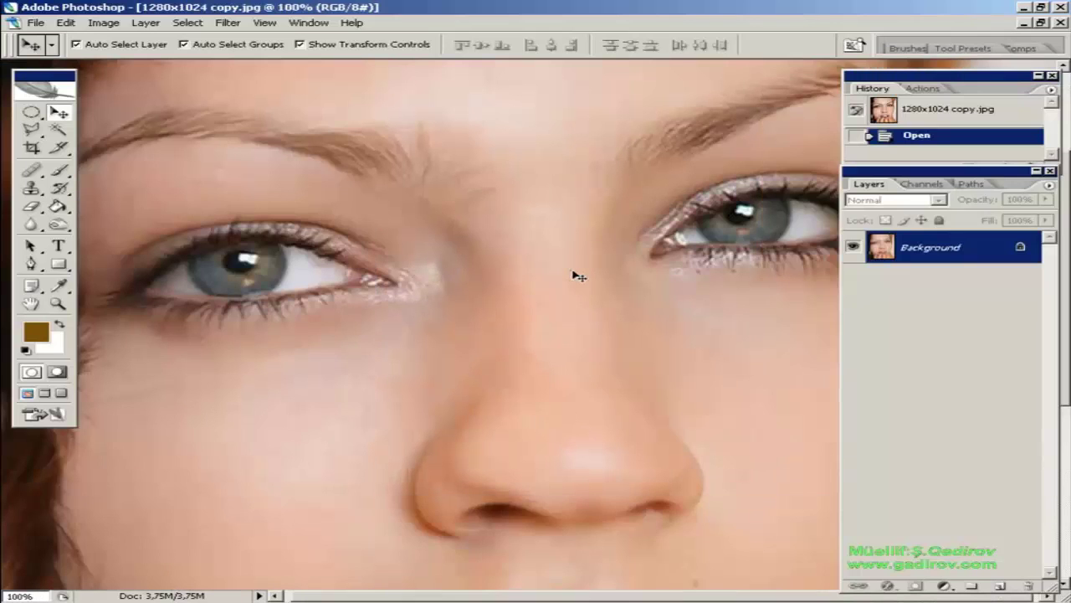
key("Tab")
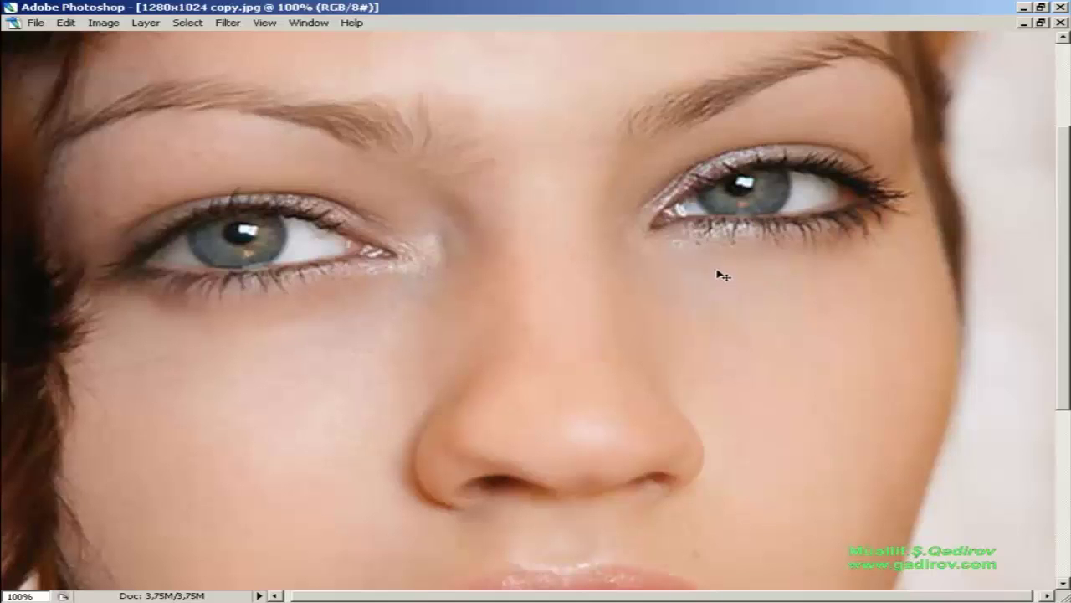
key("Tab")
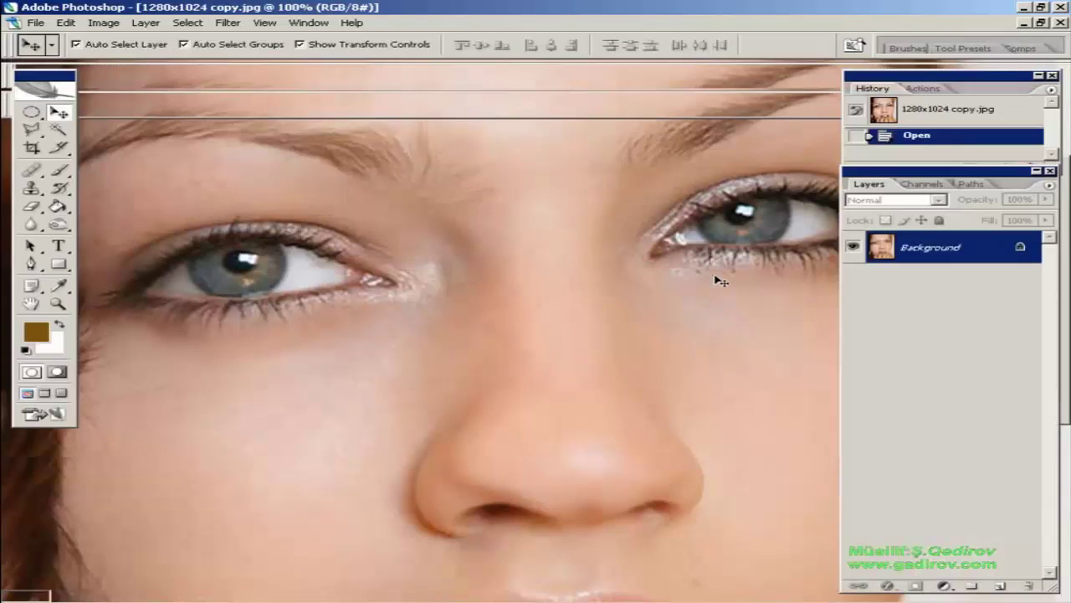
Enter Quick Mask with default black/white colours and zoom to 300% on the left eye.
left_click(57, 372)
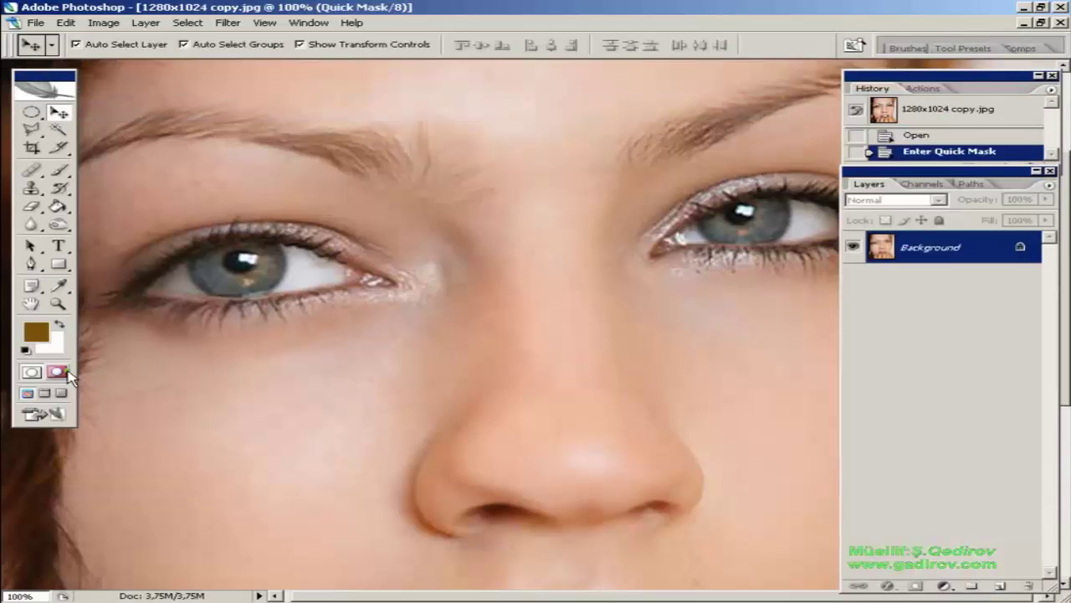
key("d")
key("ctrl+plus")
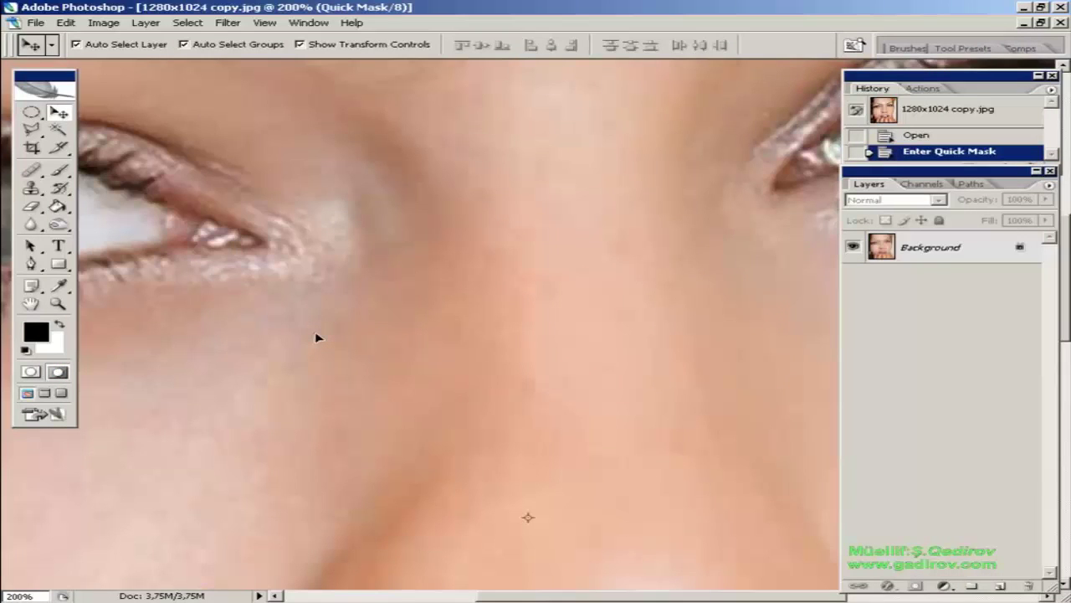
left_click_drag(441, 282, 742, 314)
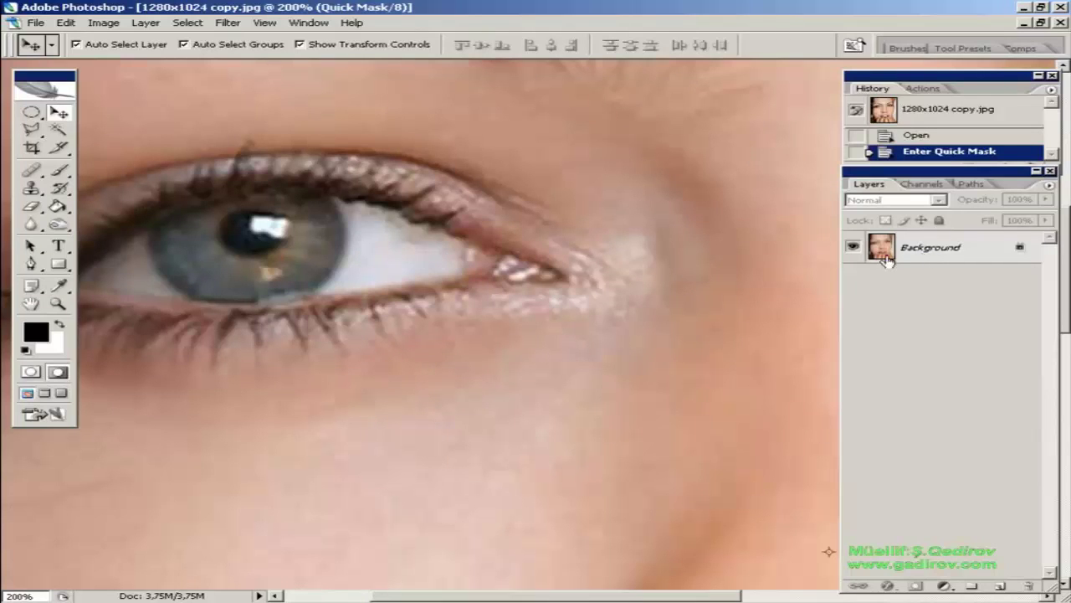
key("Tab")
left_click_drag(283, 223, 475, 283)
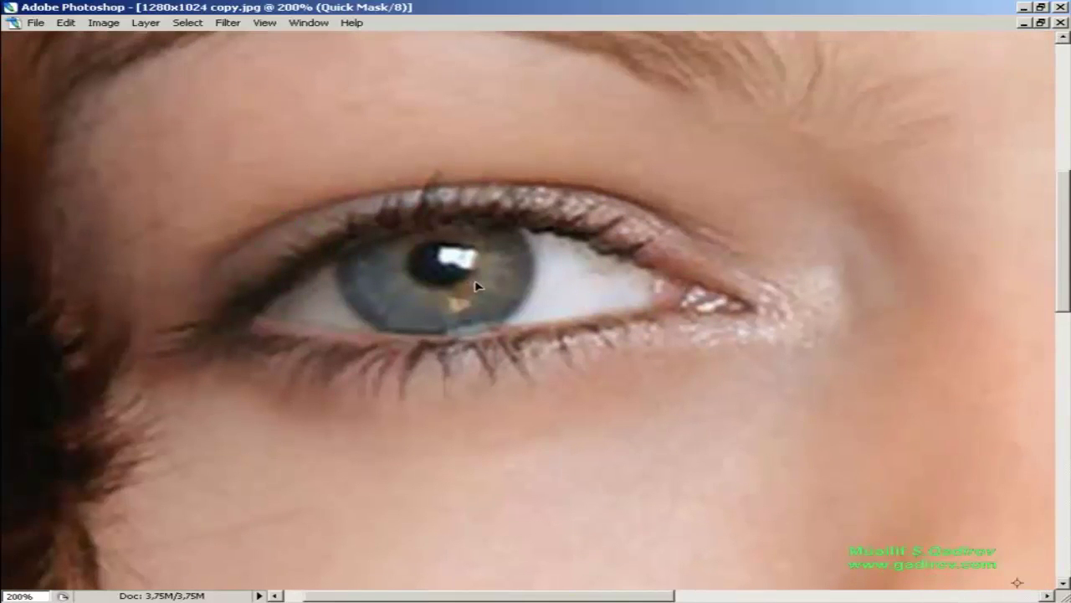
key("ctrl+plus")
left_click_drag(494, 290, 574, 281)
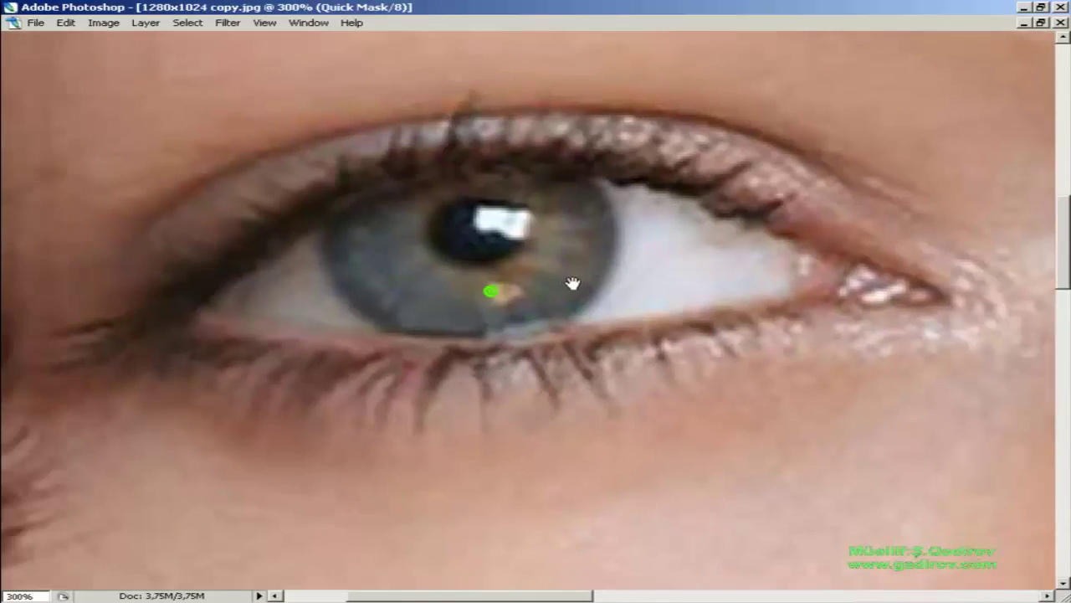
Paint Quick Mask over the left iris with varying brush sizes, leaving the pupil clear.
left_click(458, 186)
mouse_move(457, 186)
left_mouse_down()
mouse_move(434, 269)
mouse_move(548, 207)
mouse_move(442, 187)
mouse_move(326, 238)
mouse_move(388, 324)
mouse_move(469, 330)
mouse_move(564, 304)
mouse_move(587, 284)
mouse_move(548, 313)
mouse_move(591, 242)
mouse_move(583, 192)
mouse_move(555, 173)
mouse_move(405, 189)
mouse_move(400, 206)
mouse_move(421, 266)
left_mouse_up()
left_click_drag(394, 226, 394, 229)
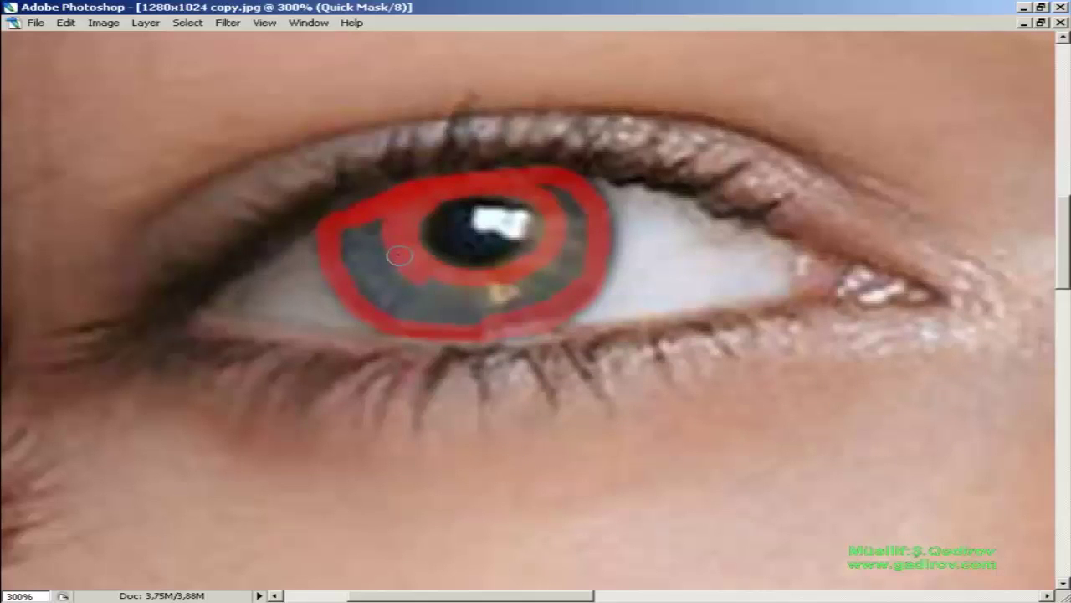
key("bracketright")
mouse_move(371, 231)
left_mouse_down()
mouse_move(394, 259)
mouse_move(354, 234)
mouse_move(383, 280)
mouse_move(394, 269)
mouse_move(411, 297)
mouse_move(381, 272)
mouse_move(461, 304)
mouse_move(449, 307)
mouse_move(554, 281)
mouse_move(586, 255)
left_mouse_up()
key("bracketleft")
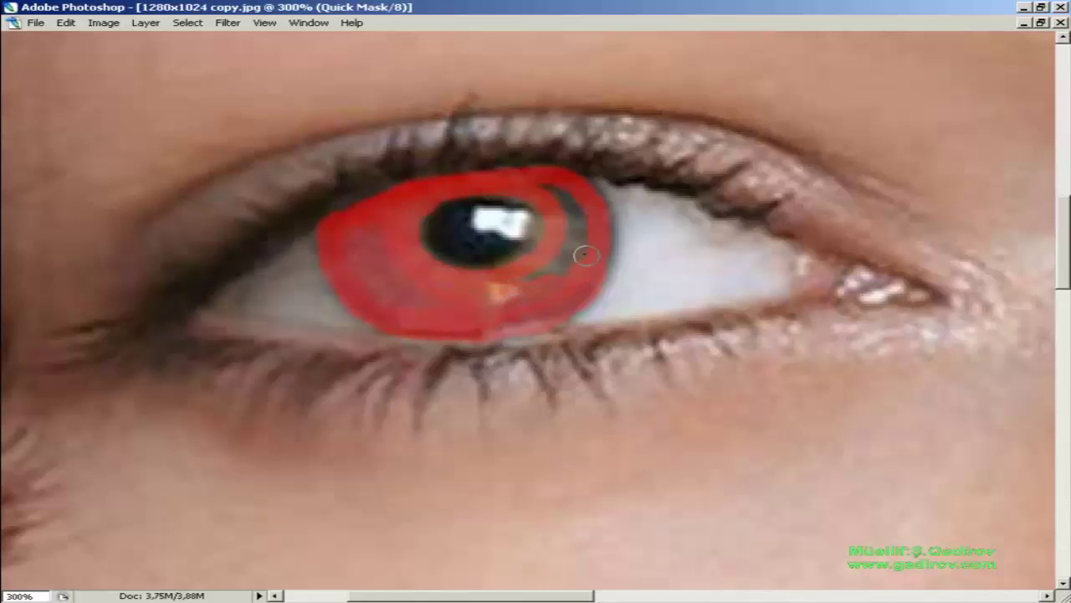
mouse_move(532, 284)
left_mouse_down()
mouse_move(573, 251)
mouse_move(559, 189)
left_mouse_up()
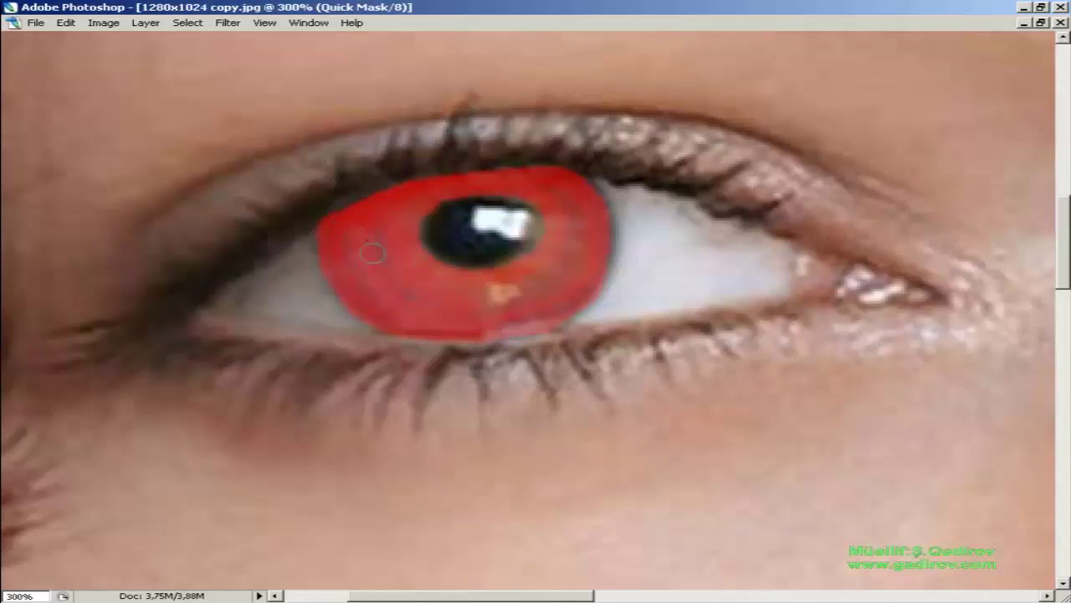
key("ctrl+minus")
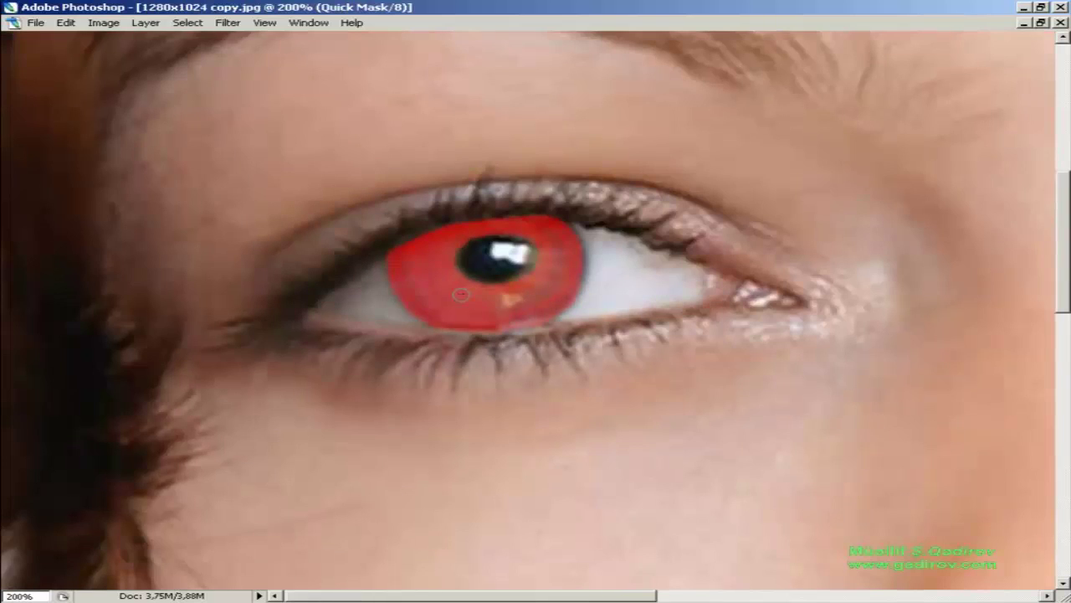
left_click_drag(632, 276, 509, 290)
key("ctrl+plus")
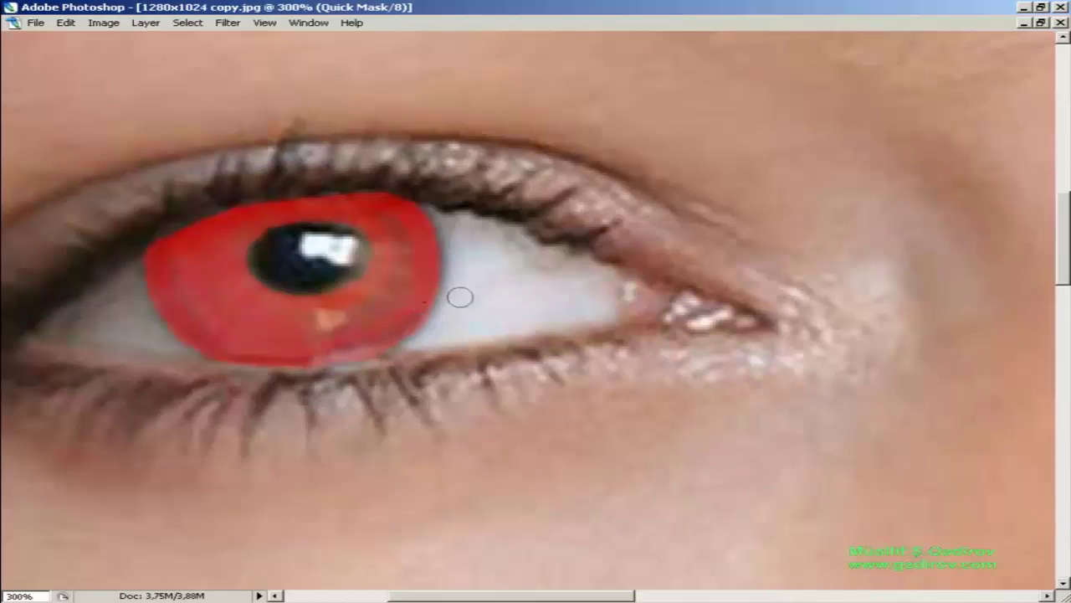
Pan to the right eye and paint Quick Mask over its iris around the pupil.
left_click_drag(574, 292, 326, 306)
scroll(327, 306, "right", 10)
scroll(474, 306, "right", 5)
scroll(426, 302, "up", 2)
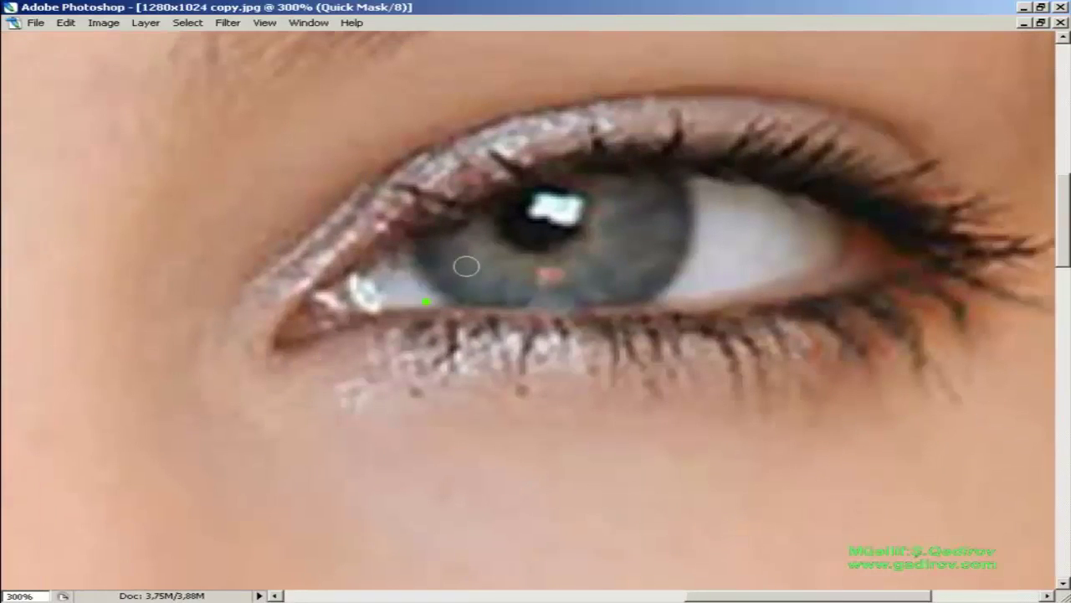
mouse_move(476, 220)
left_mouse_down()
mouse_move(576, 252)
mouse_move(603, 232)
mouse_move(612, 201)
mouse_move(573, 182)
mouse_move(665, 181)
mouse_move(680, 247)
mouse_move(668, 274)
mouse_move(632, 304)
mouse_move(462, 293)
mouse_move(433, 259)
mouse_move(435, 239)
mouse_move(467, 214)
mouse_move(554, 176)
mouse_move(591, 179)
left_mouse_up()
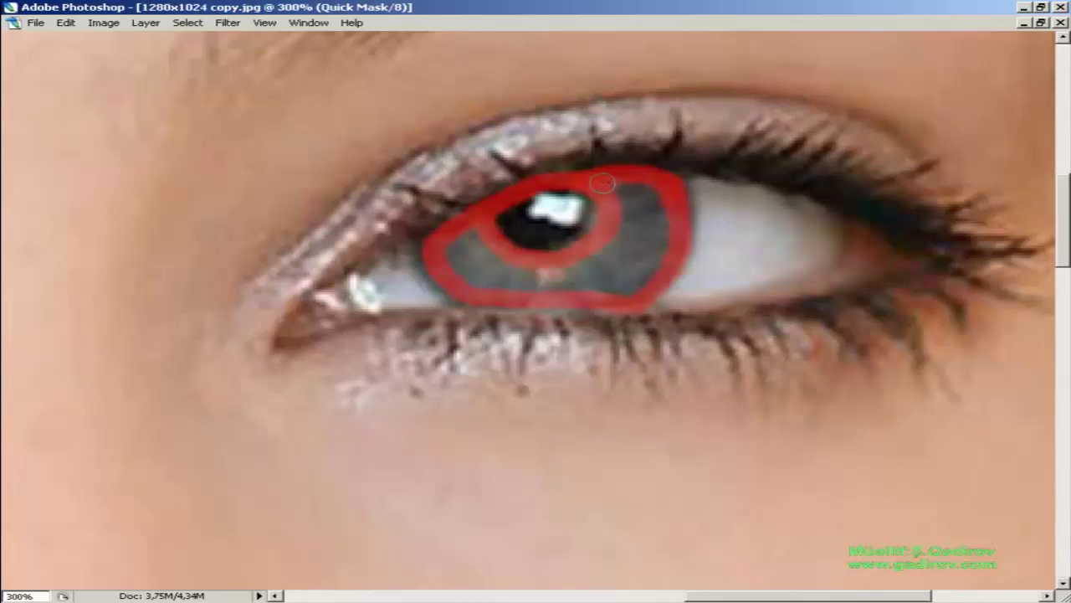
mouse_move(592, 177)
left_mouse_down()
mouse_move(627, 215)
mouse_move(574, 263)
mouse_move(509, 270)
mouse_move(469, 227)
mouse_move(490, 271)
mouse_move(470, 276)
mouse_move(627, 292)
mouse_move(578, 282)
mouse_move(631, 266)
mouse_move(620, 261)
mouse_move(641, 227)
mouse_move(628, 186)
mouse_move(658, 235)
mouse_move(641, 268)
mouse_move(654, 248)
left_mouse_up()
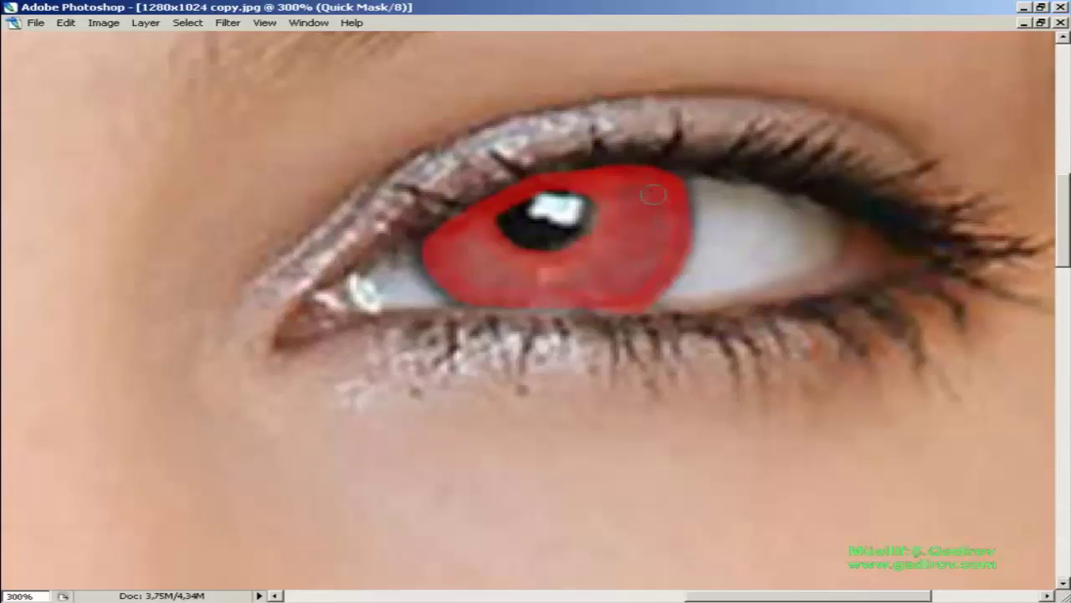
mouse_move(673, 195)
left_mouse_down()
mouse_move(678, 222)
mouse_move(672, 185)
left_mouse_up()
Erase excess mask along the right iris's lower edge with white, then restore black.
key("Tab")
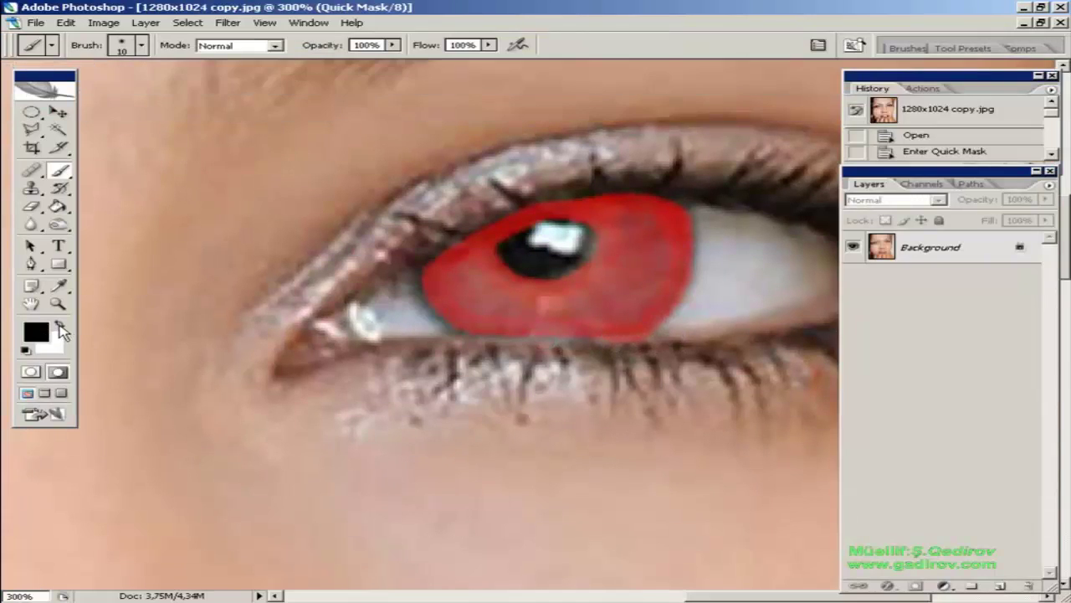
left_click(61, 328)
key("Tab")
mouse_move(661, 312)
left_mouse_down()
mouse_move(577, 314)
mouse_move(637, 318)
left_mouse_up()
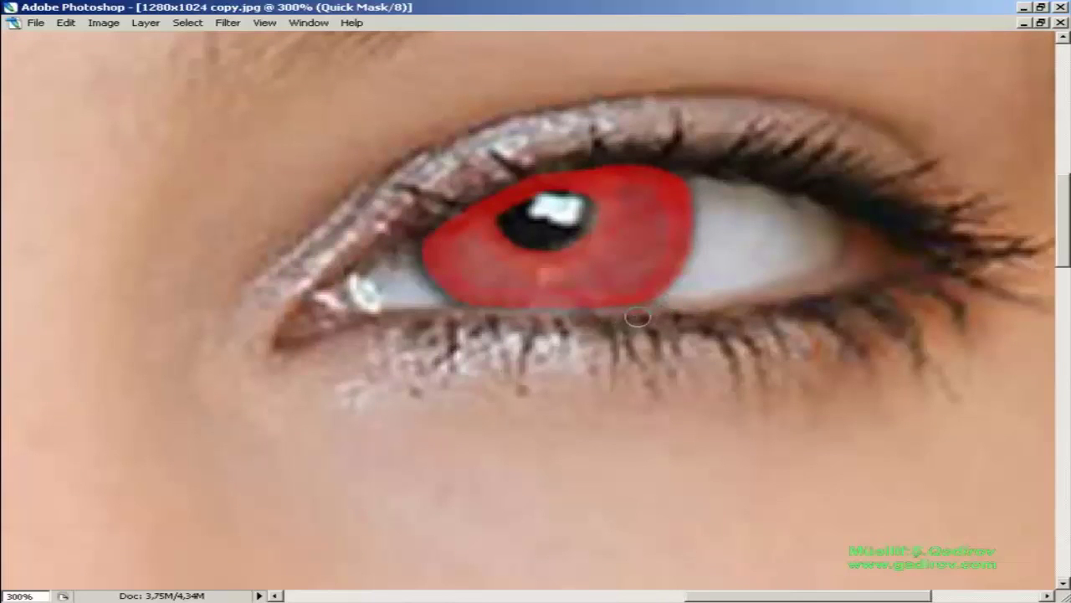
key("Tab")
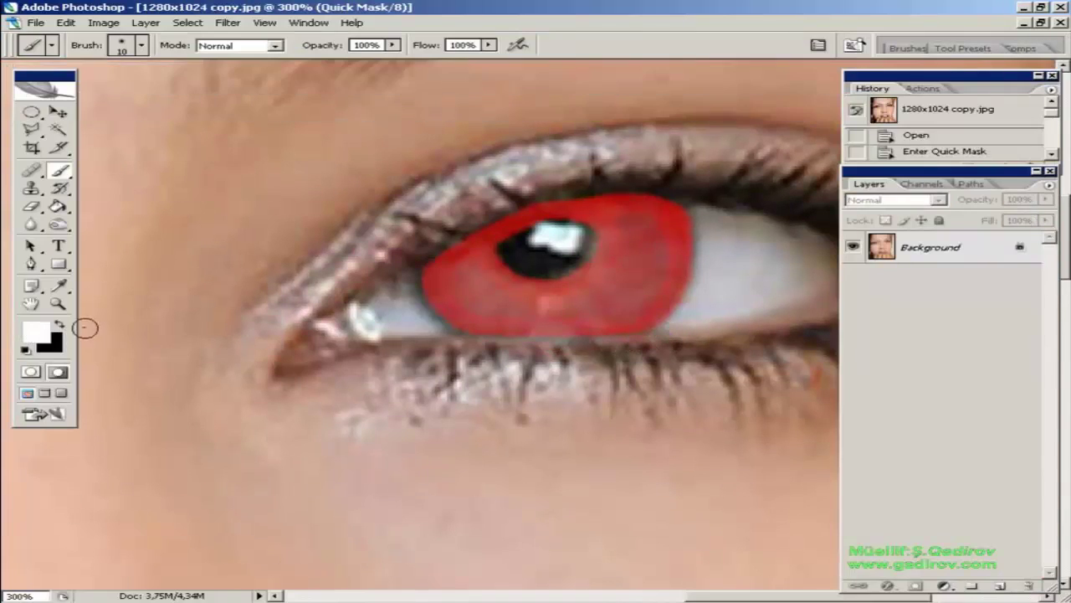
left_click(59, 324)
key("Tab")
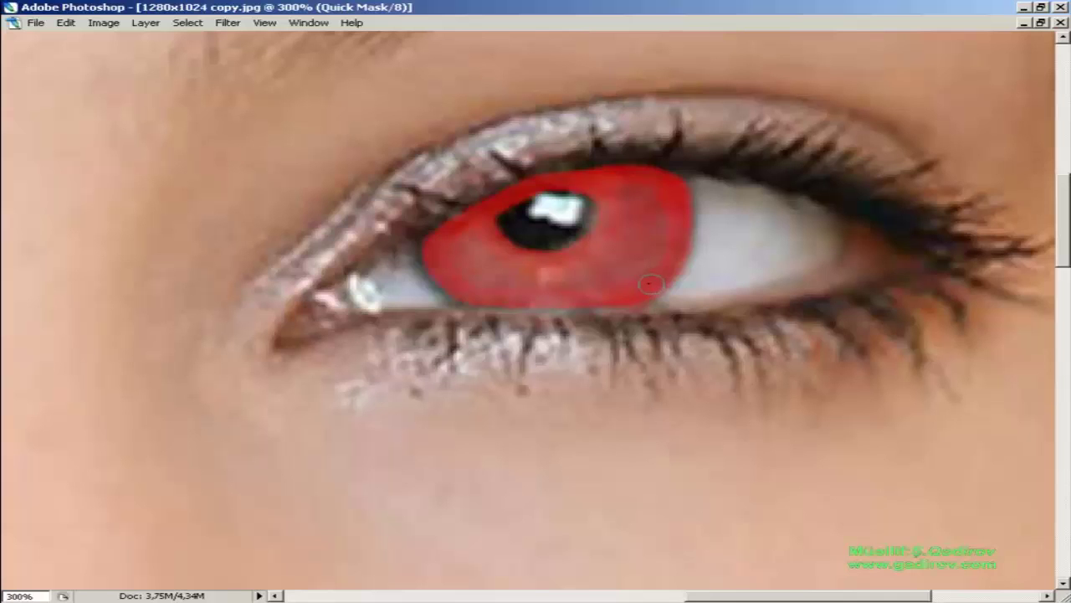
key("ctrl+minus")
Exit Quick Mask and invert the selection so only the irises are selected.
key("ctrl+minus")
key("ctrl+minus")
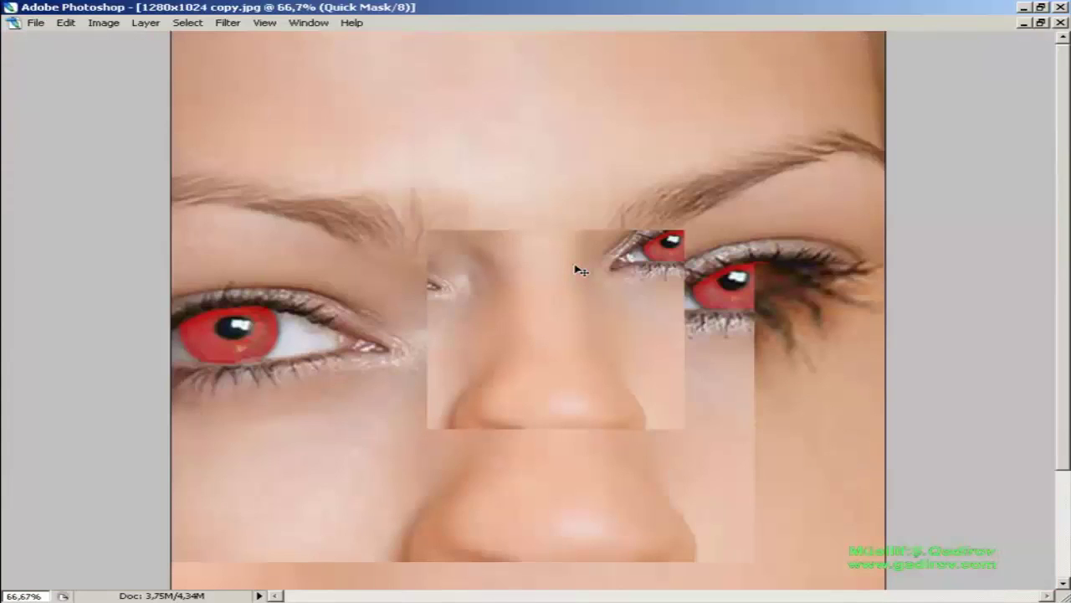
key("ctrl+minus")
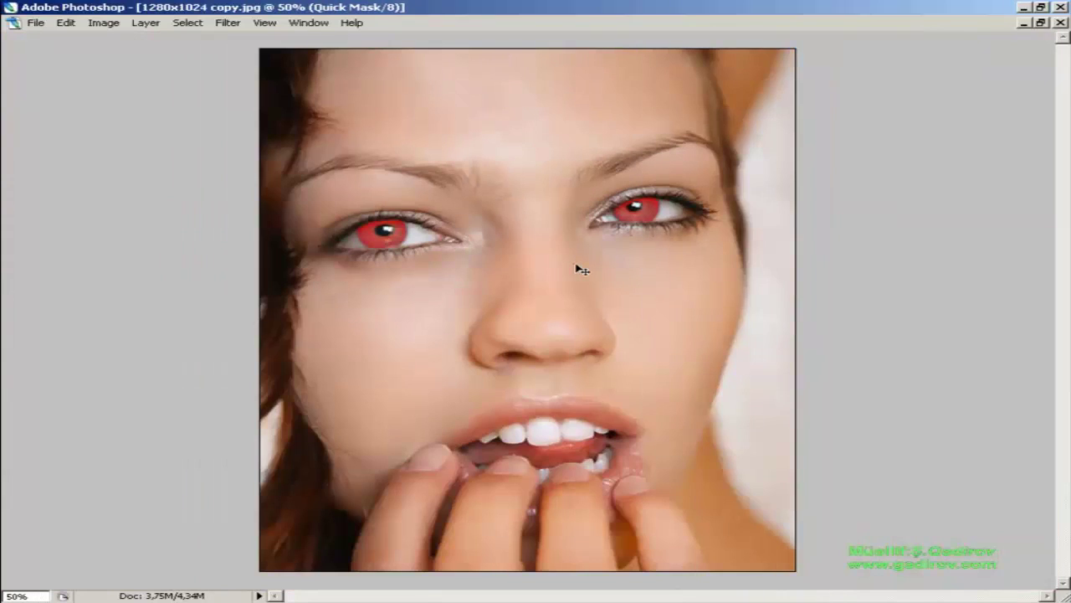
key("q")
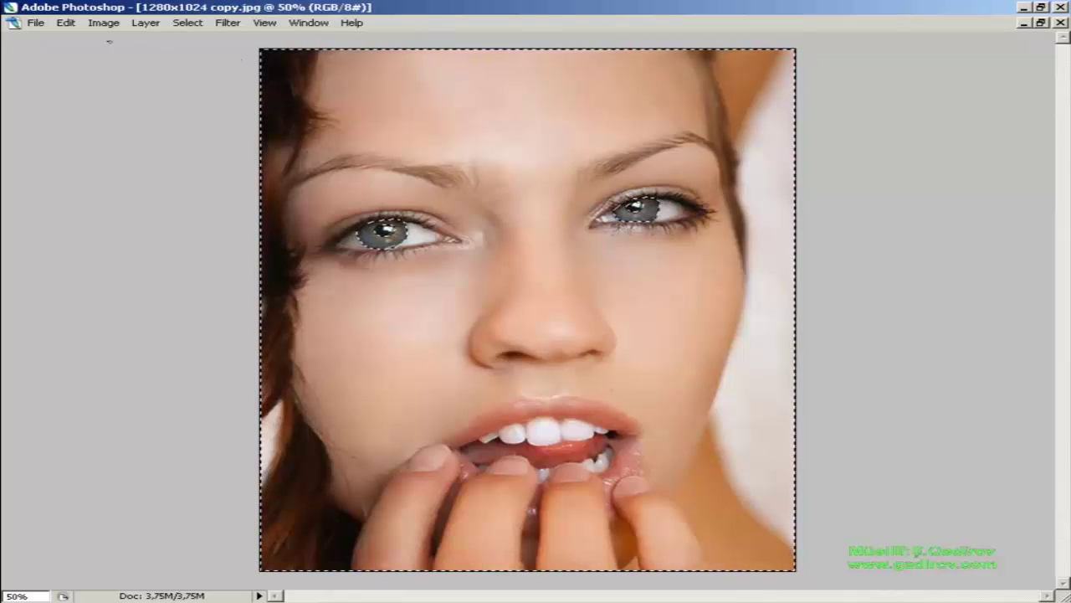
left_click(186, 23)
left_click(208, 82)
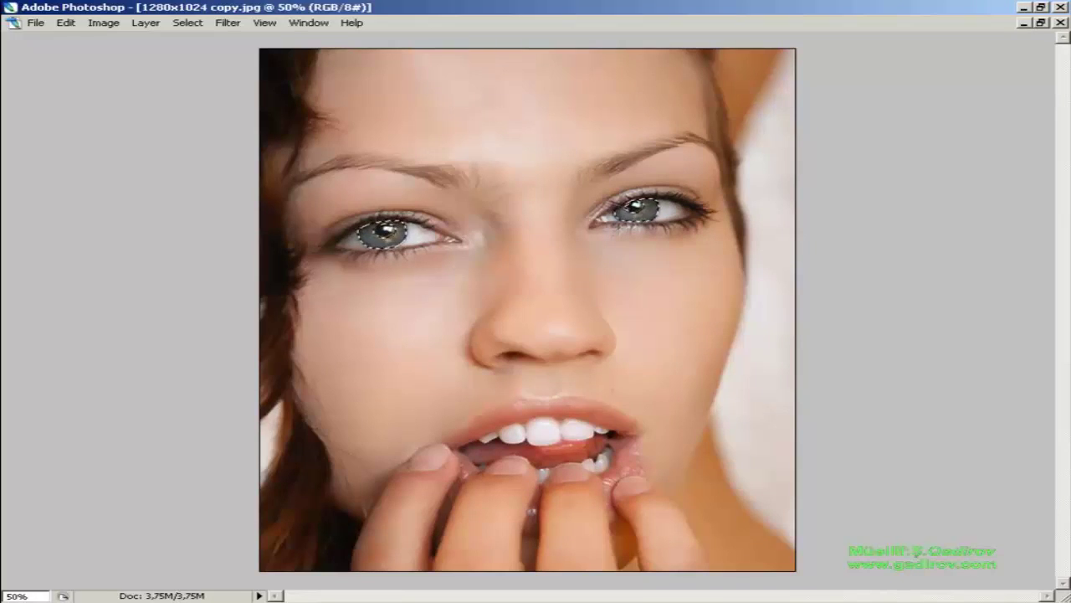
Show the panels and bring up the New Layer dialog with Ctrl+Shift+N.
key("Tab")
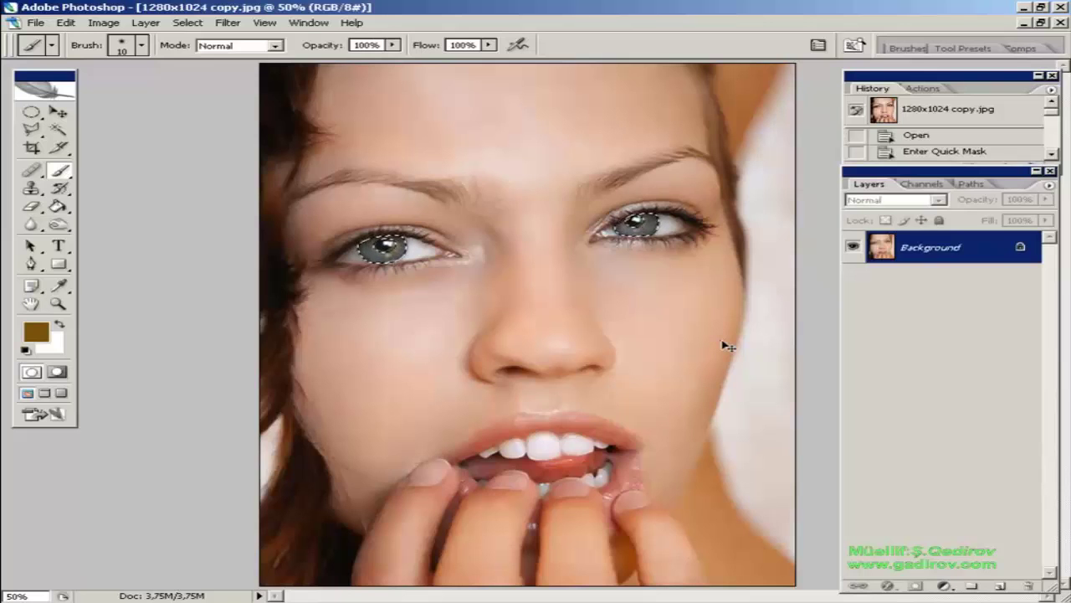
key("ctrl+shift+n")
left_click_drag(626, 176, 695, 233)
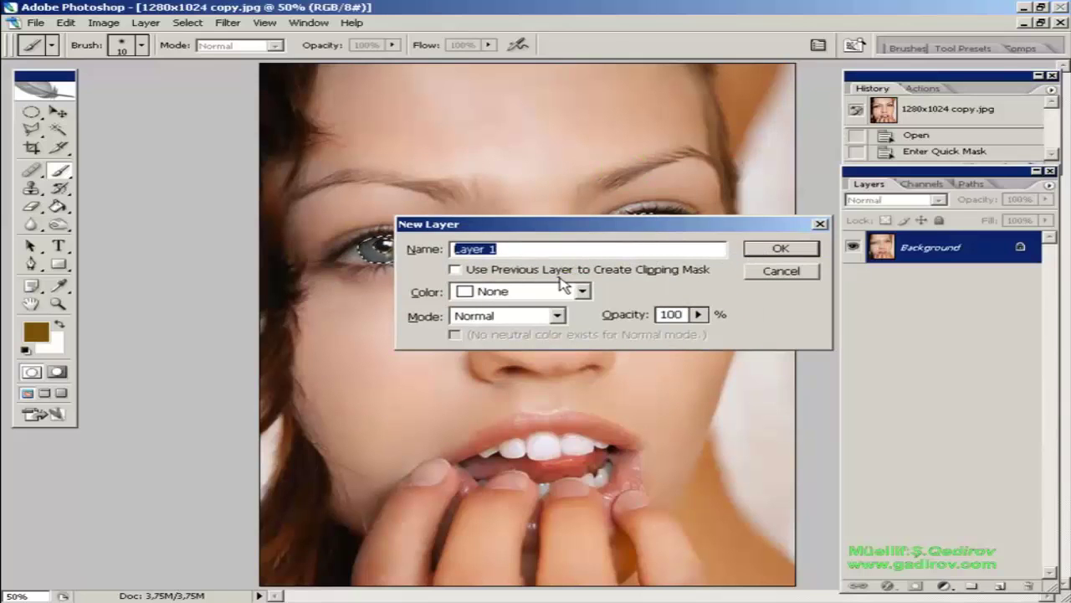
Create the new layer with the name 'goz'.
type("goz")
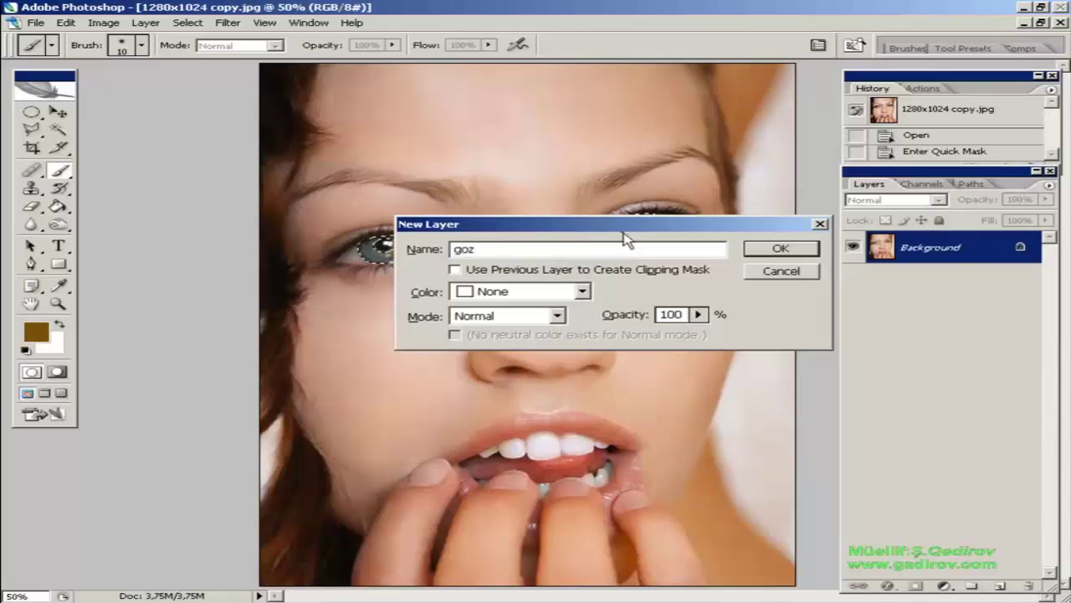
left_click(755, 247)
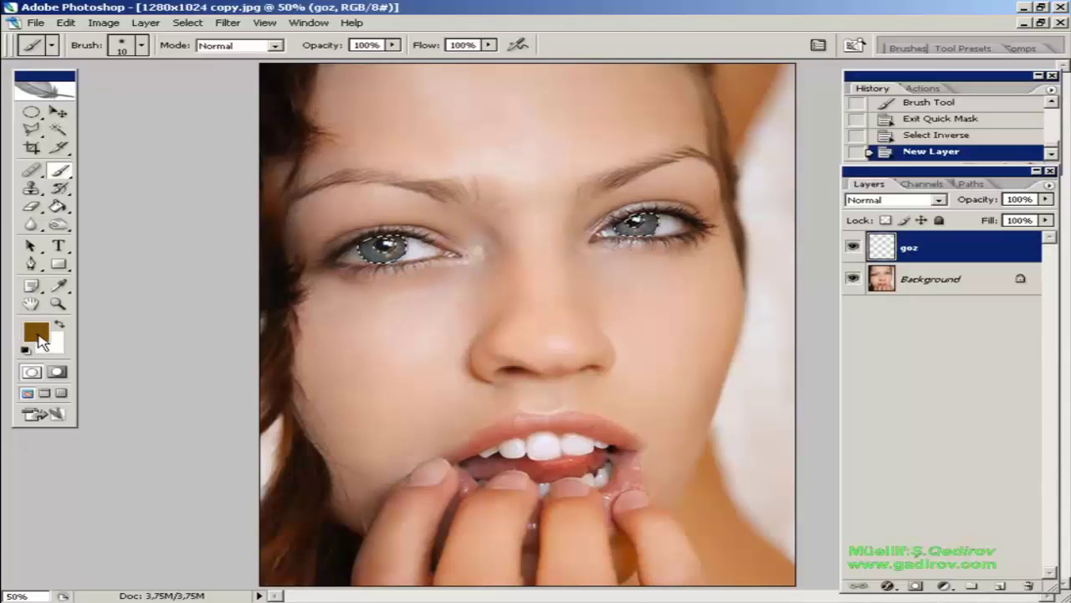
Set the foreground colour to a darker brown, #704a07.
left_click(37, 334)
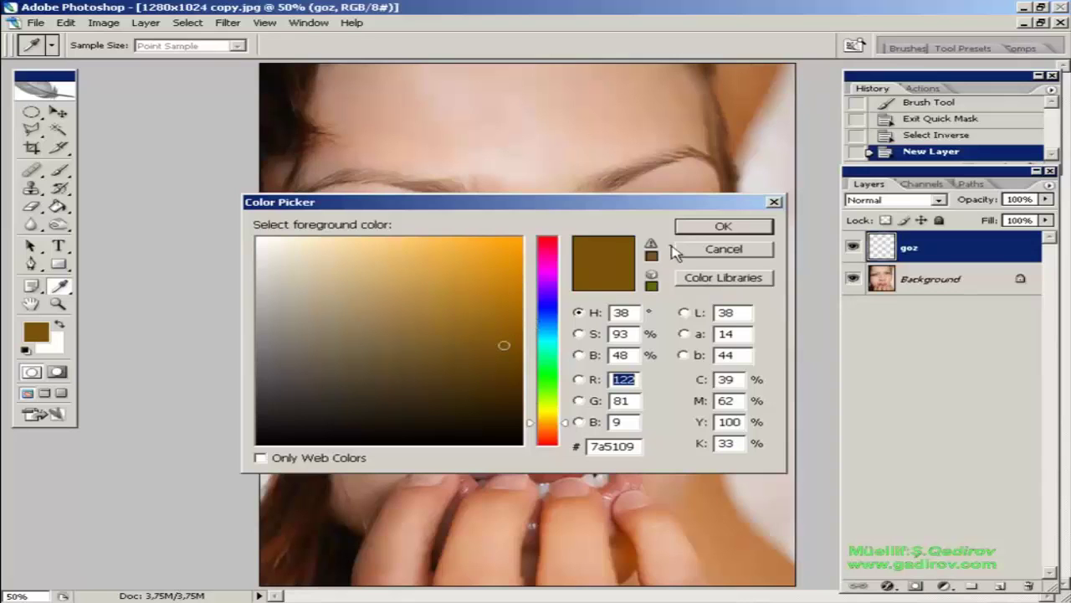
left_click_drag(504, 346, 505, 353)
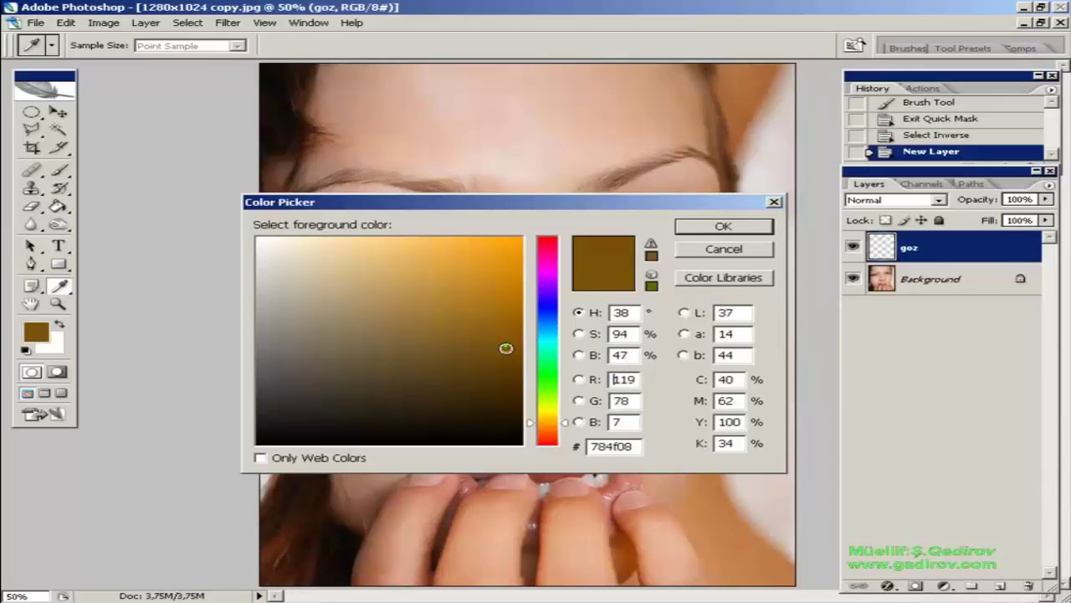
left_click(699, 228)
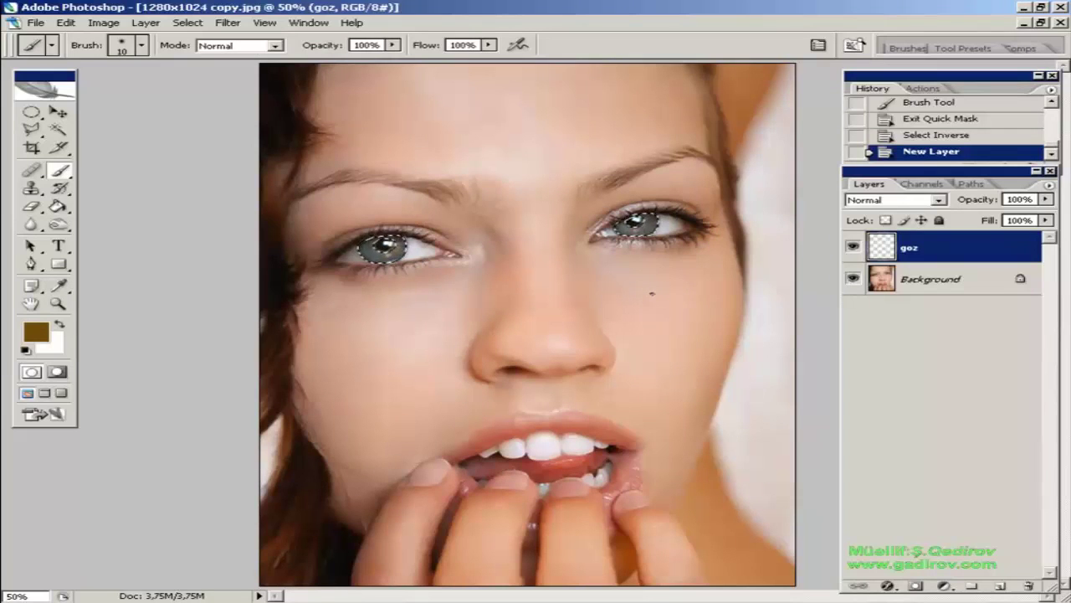
Fill the selected irises with brown, set the goz layer to Soft Light, and deselect.
key("alt+BackSpace")
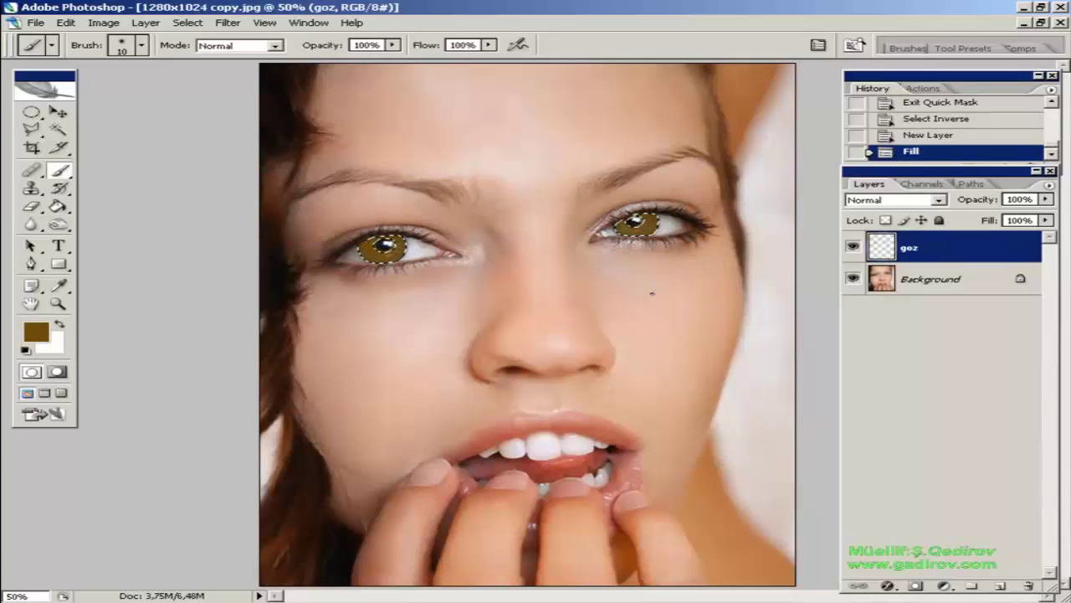
key("ctrl+plus")
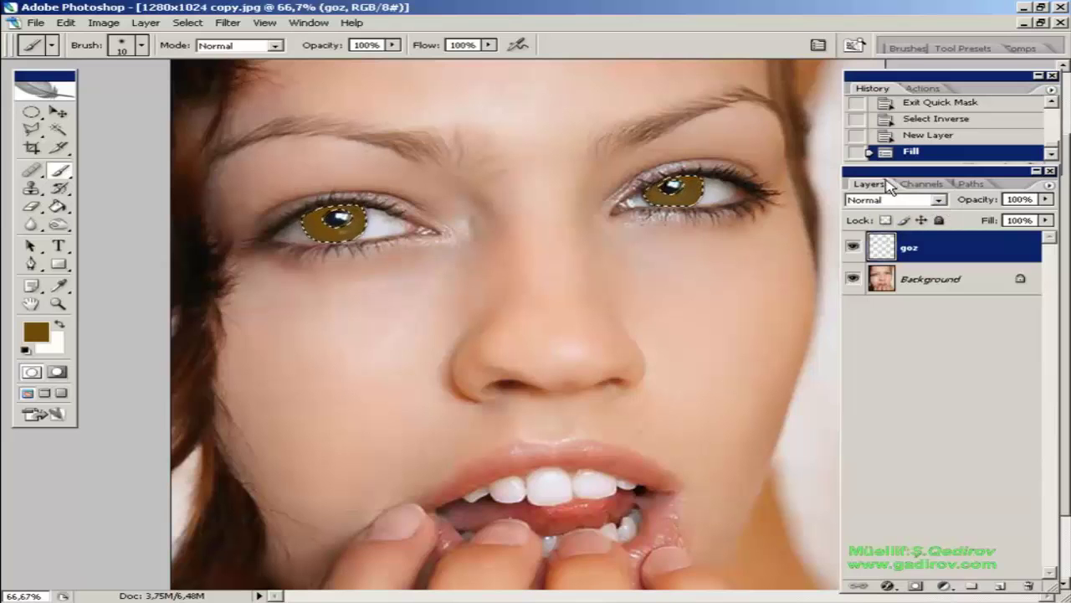
left_click(941, 201)
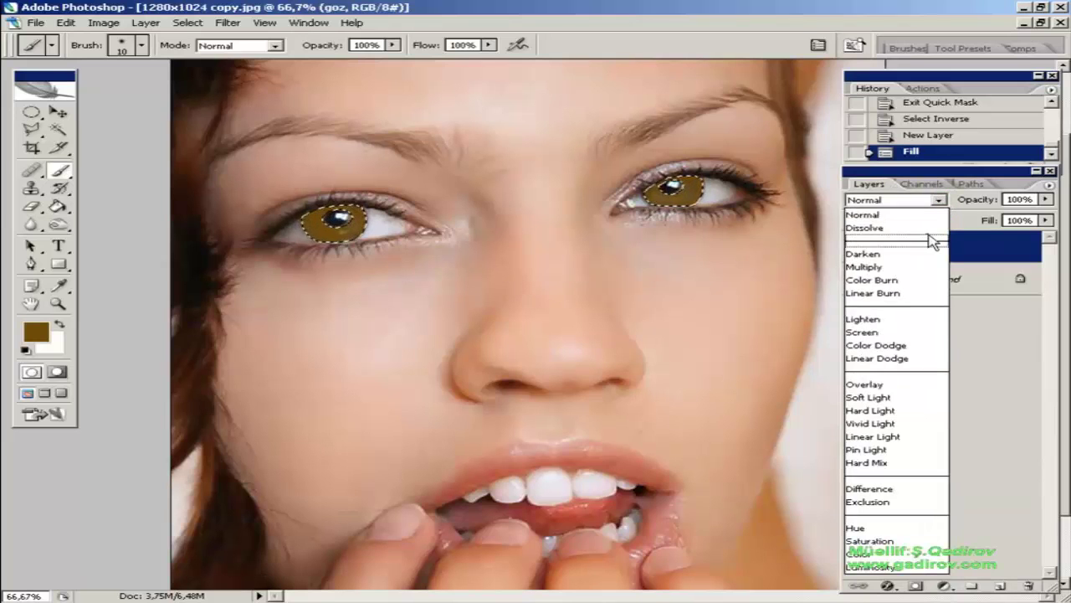
left_click(896, 398)
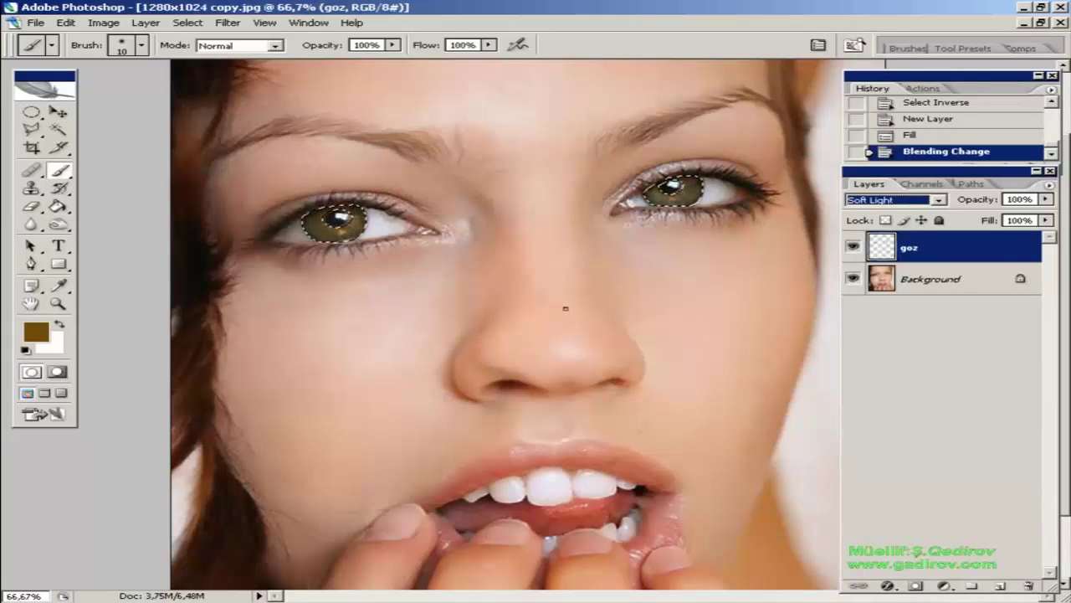
key("ctrl+d")
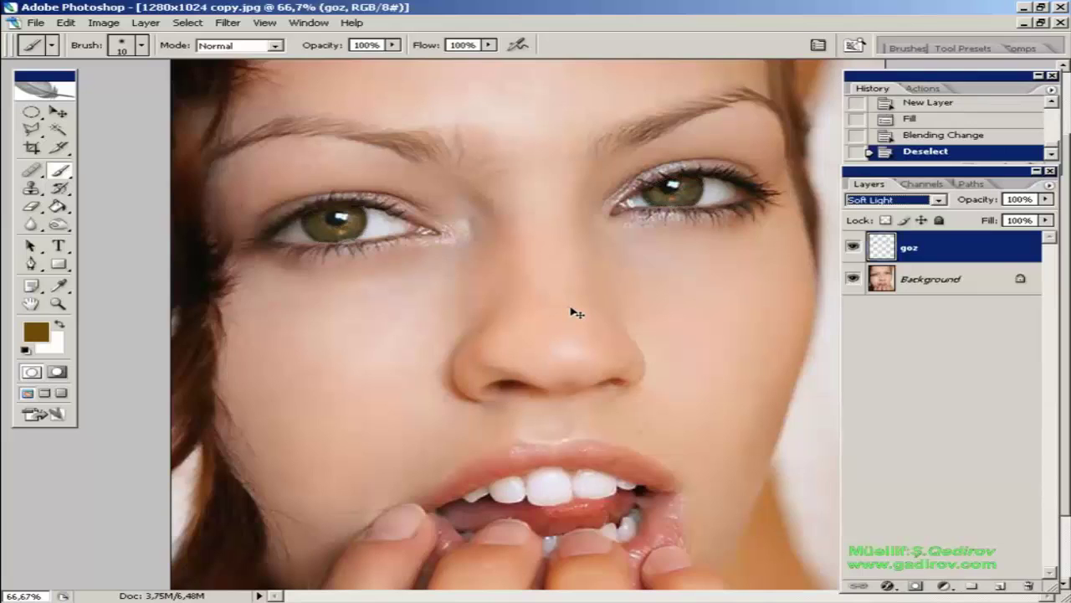
key("ctrl+minus")
key("ctrl+minus")
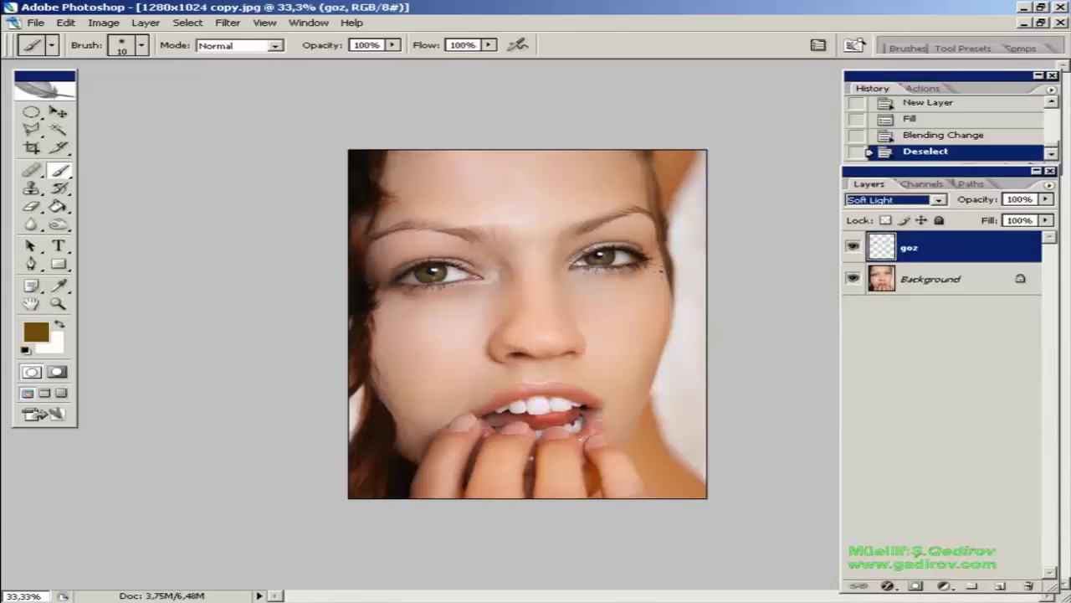
Try Normal and Hard Light blending on the goz layer, settling on Linear Light.
key("ctrl+plus")
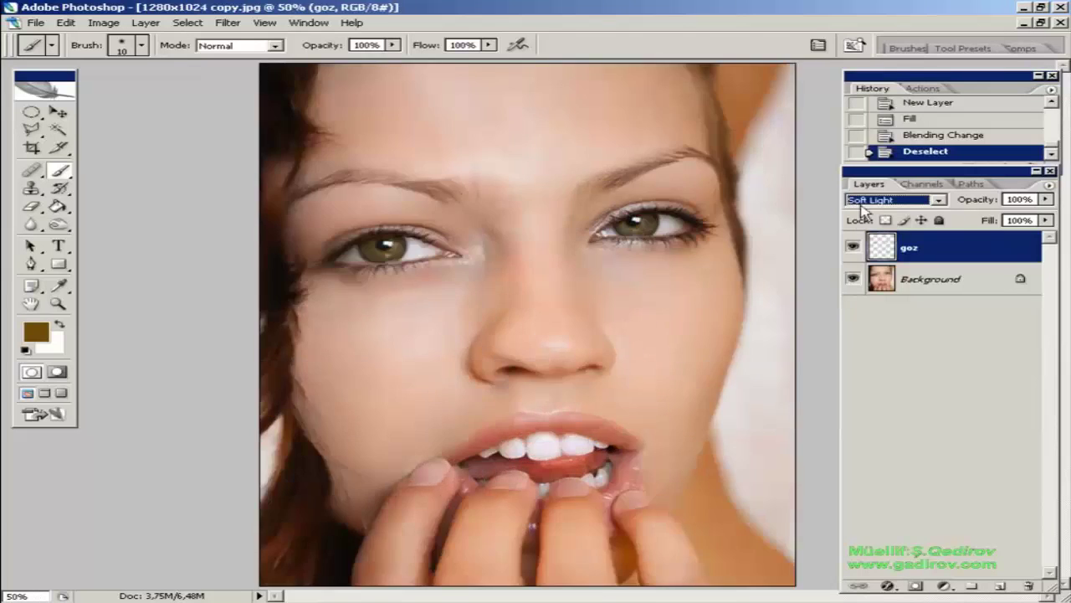
left_click(940, 201)
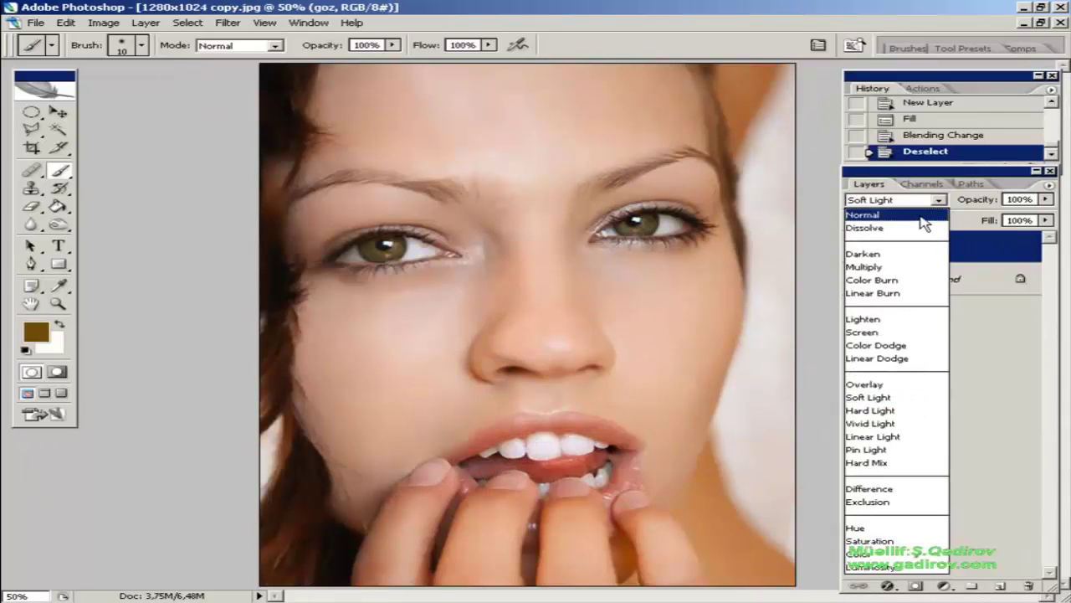
left_click(866, 214)
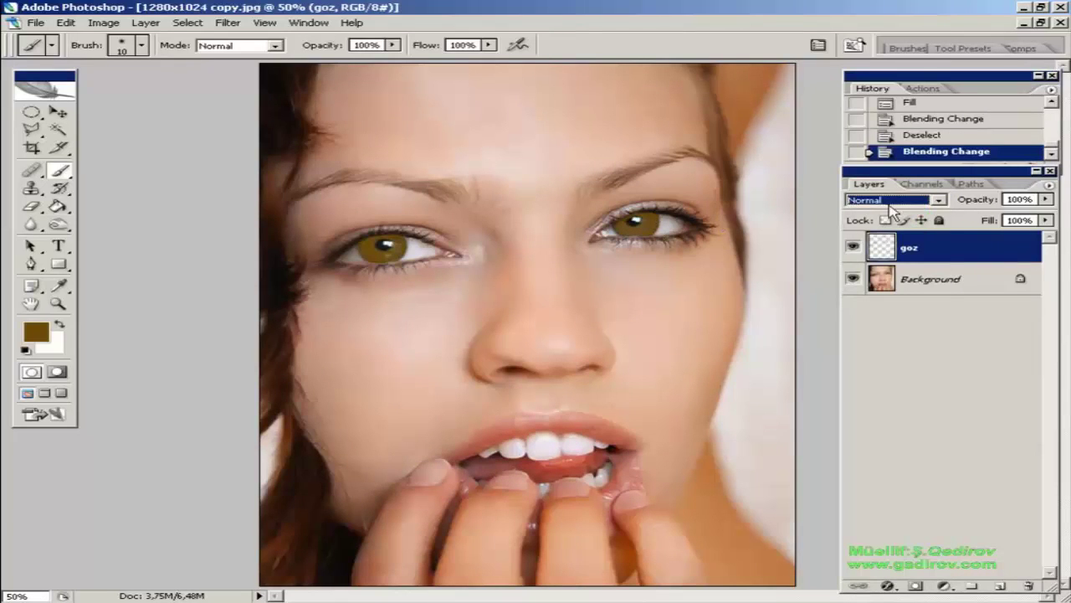
left_click(939, 201)
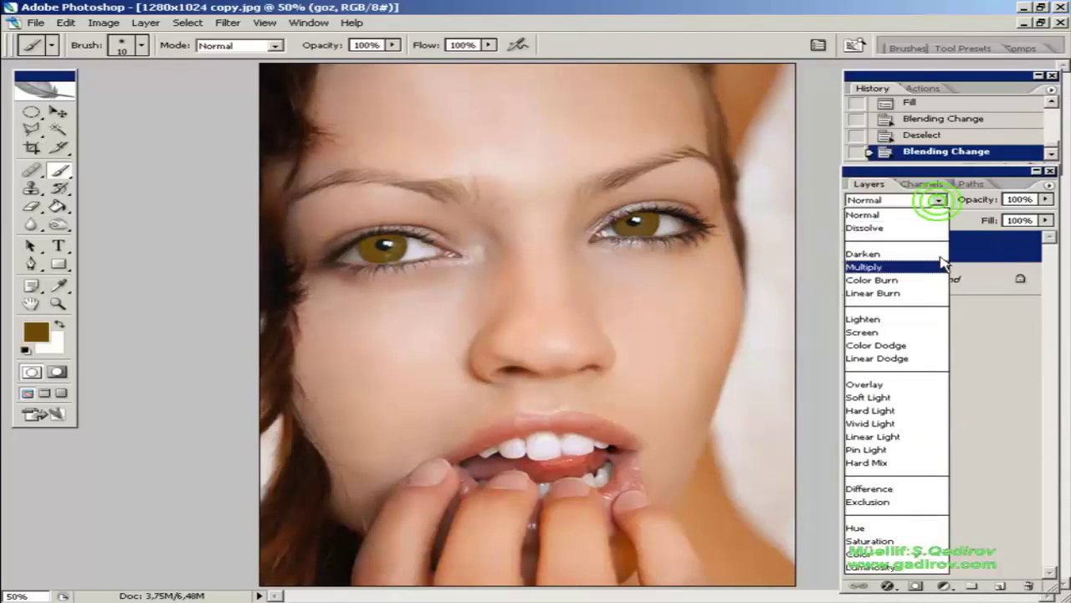
left_click(904, 410)
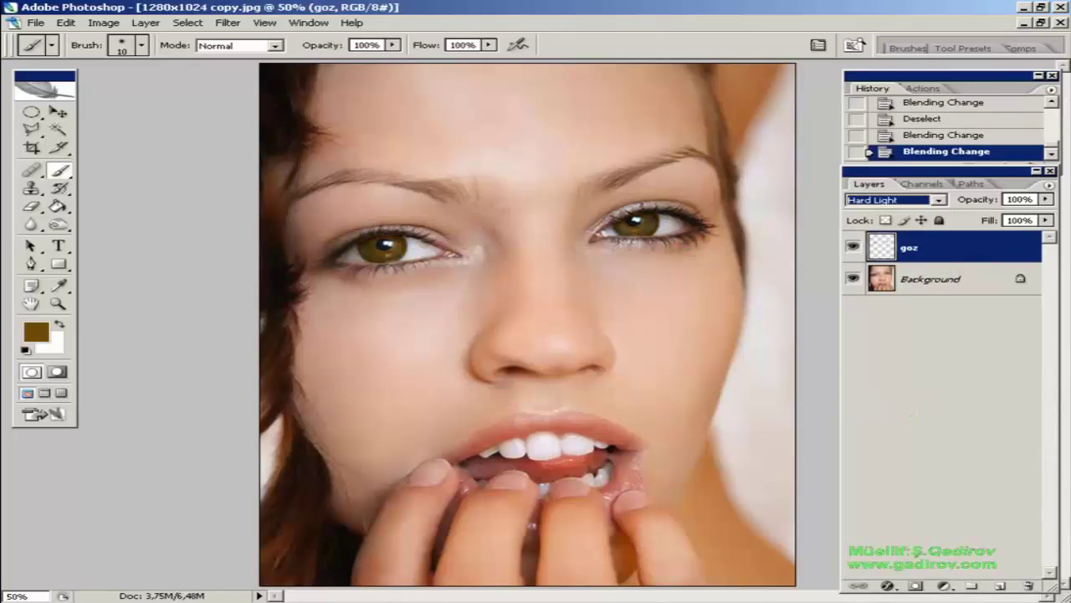
left_click(938, 200)
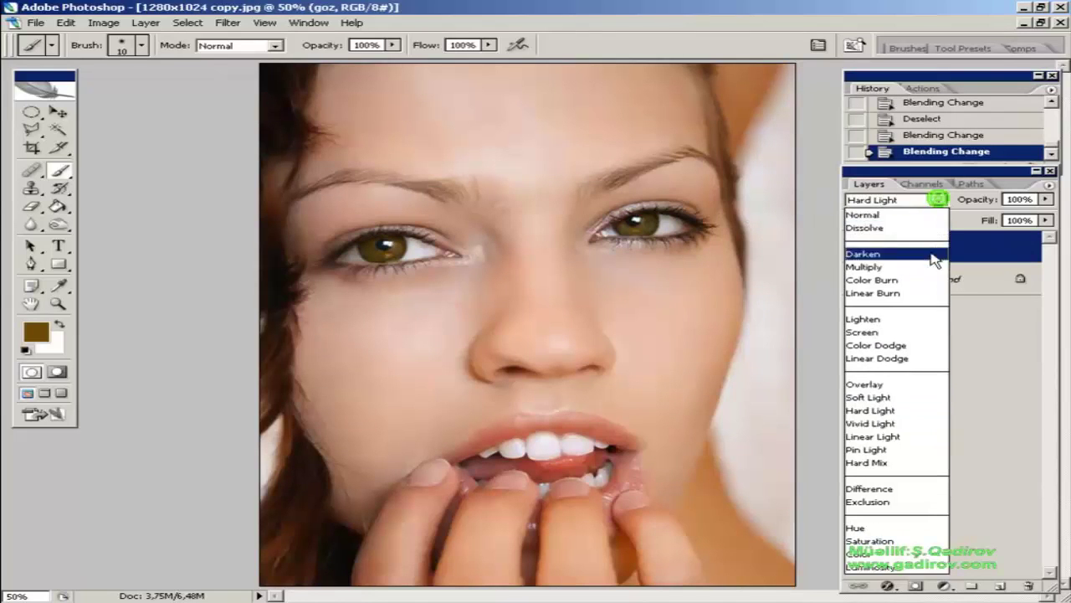
left_click(889, 215)
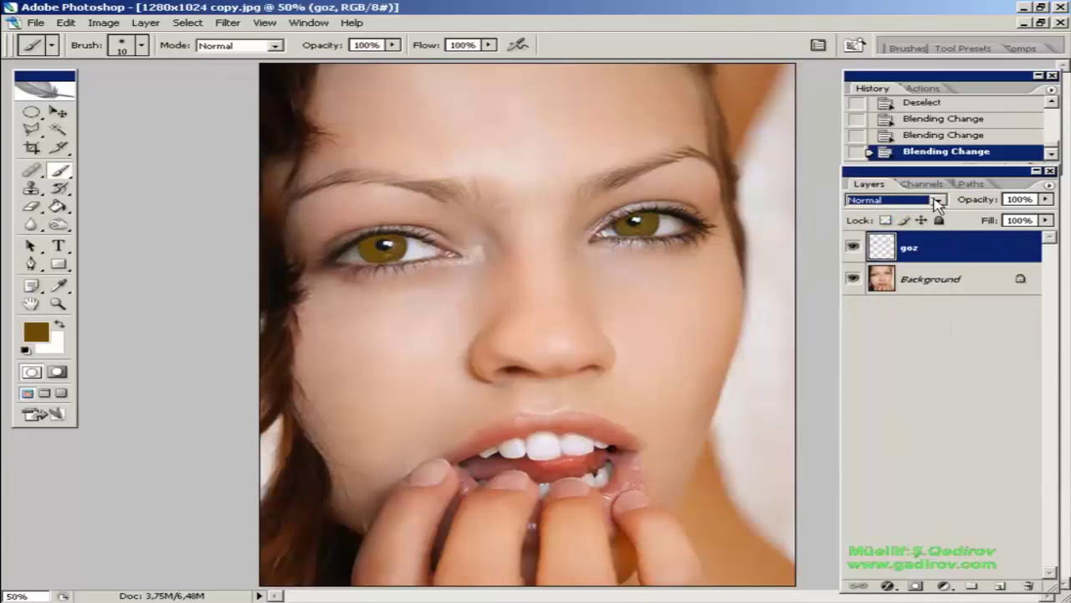
left_click(938, 200)
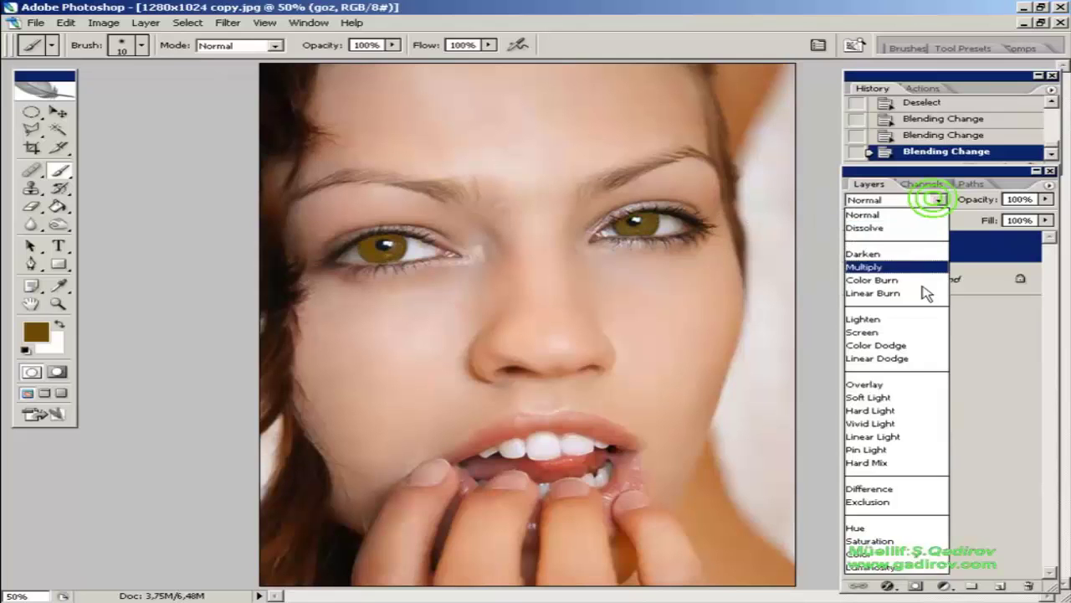
left_click(897, 437)
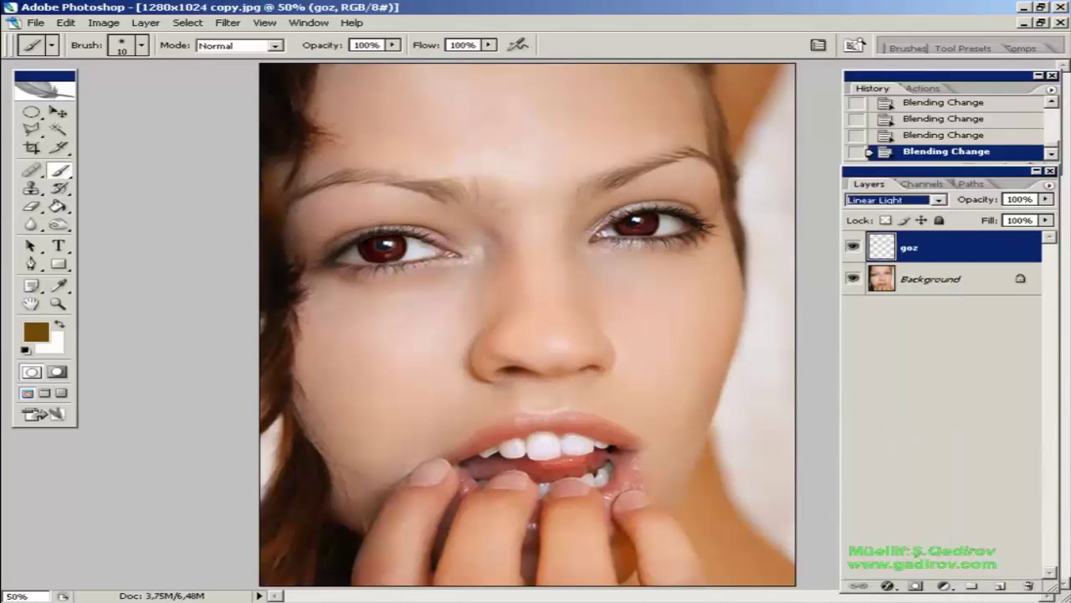
key("ctrl+minus")
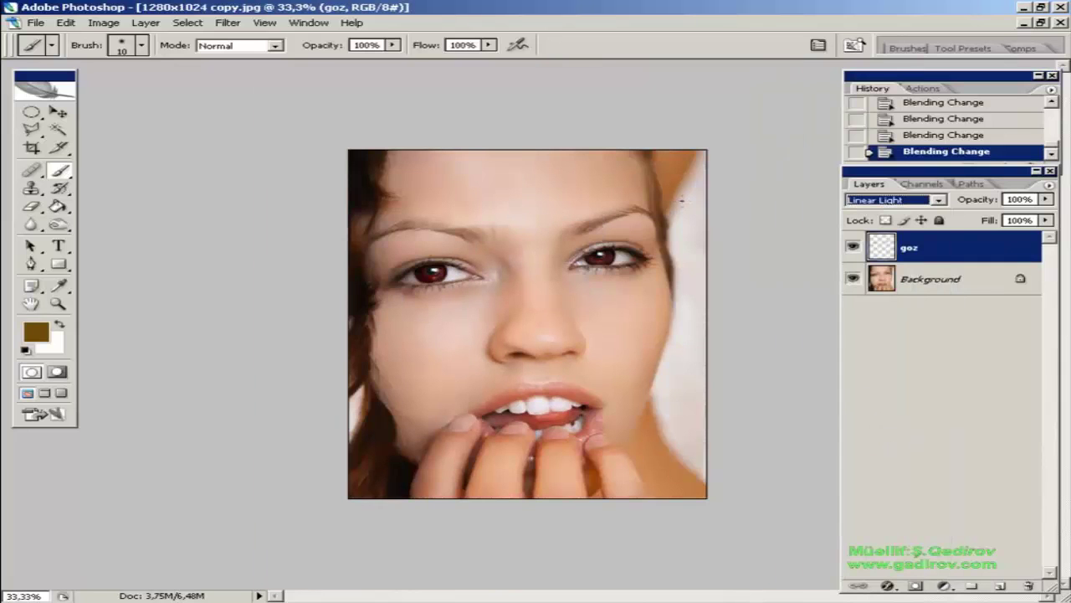
key("ctrl+plus")
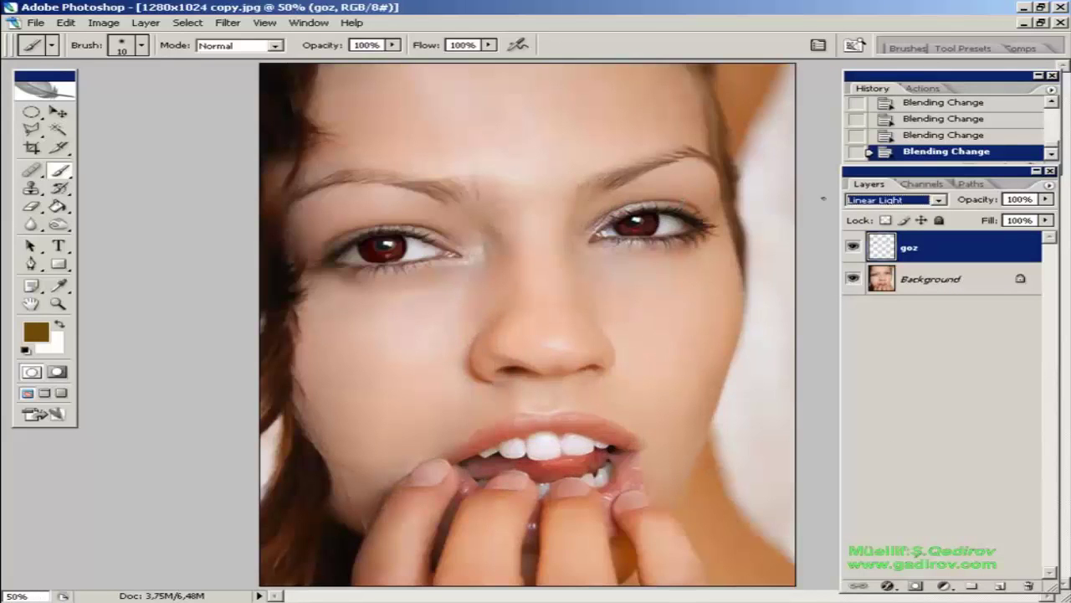
Try the goz layer in Normal, then in Vivid Light blending mode.
left_click(938, 200)
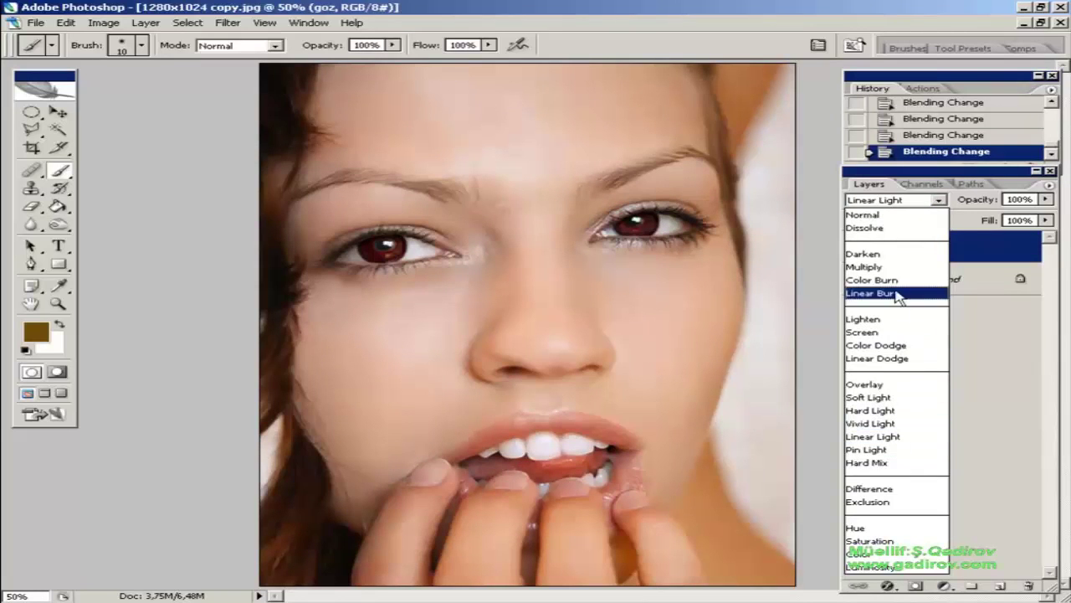
left_click(873, 219)
left_click(938, 199)
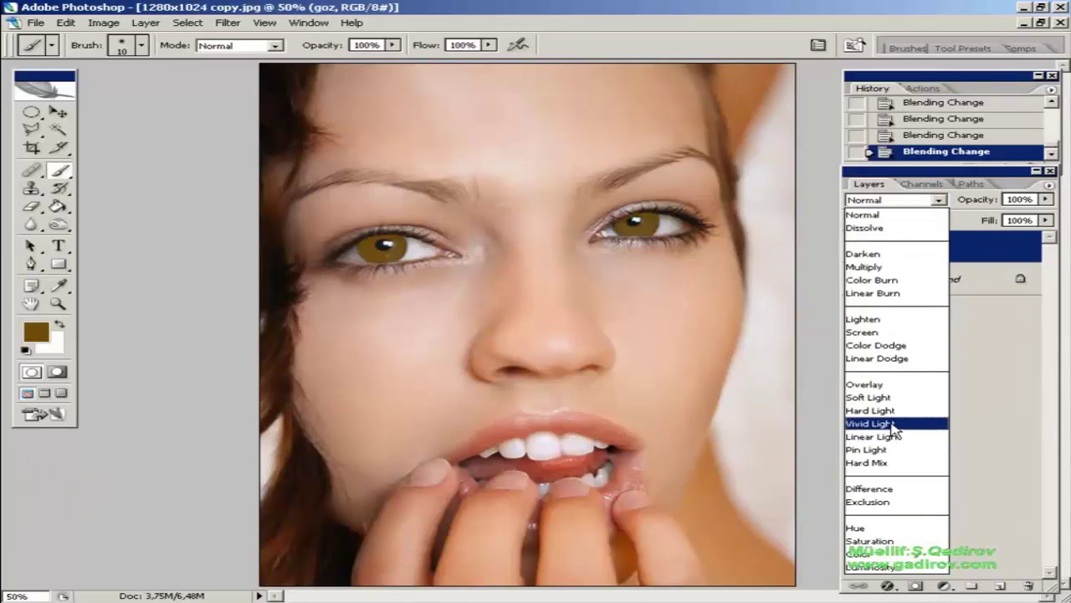
left_click(894, 425)
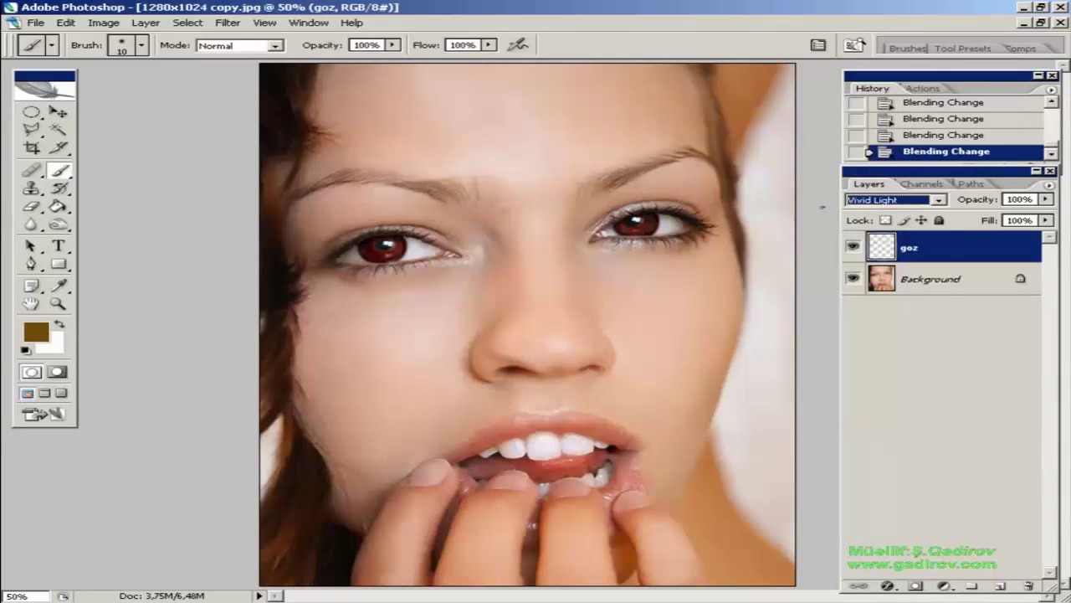
Switch the goz layer to Soft Light for a subtle olive-brown iris tint, then zoom out.
left_click(938, 199)
left_click(935, 212)
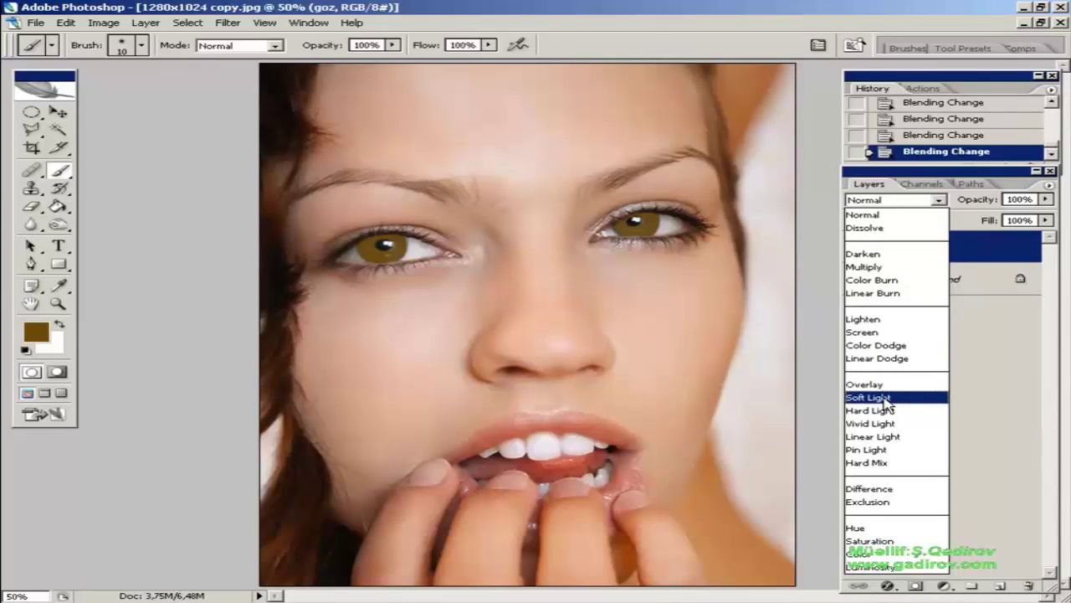
left_click(887, 398)
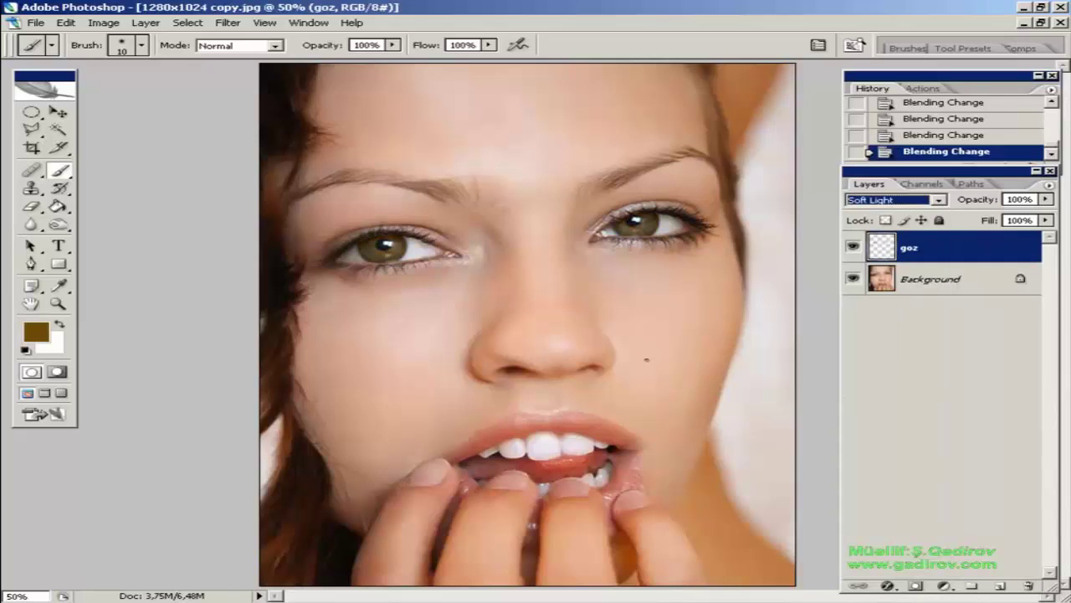
key("ctrl+minus")
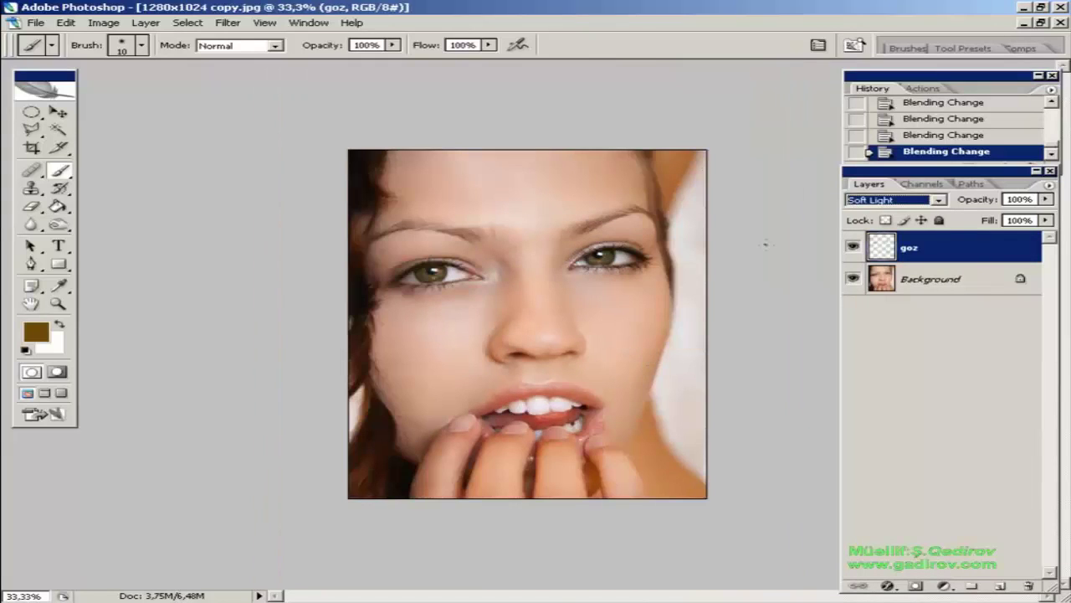